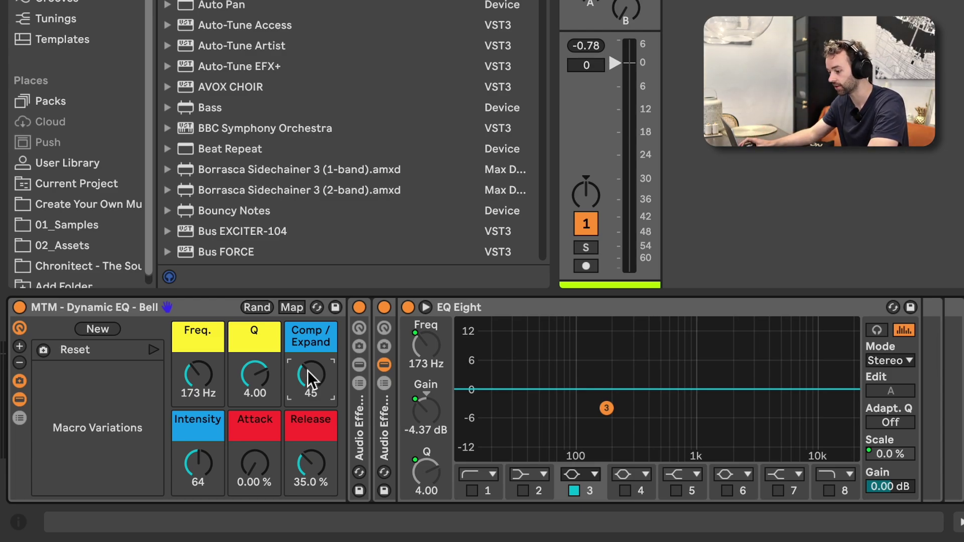
Step: Play the track briefly to audition the Bell dynamic EQ rack with its existing settings
{"action": "left_click", "coordinate": [250, 470]}
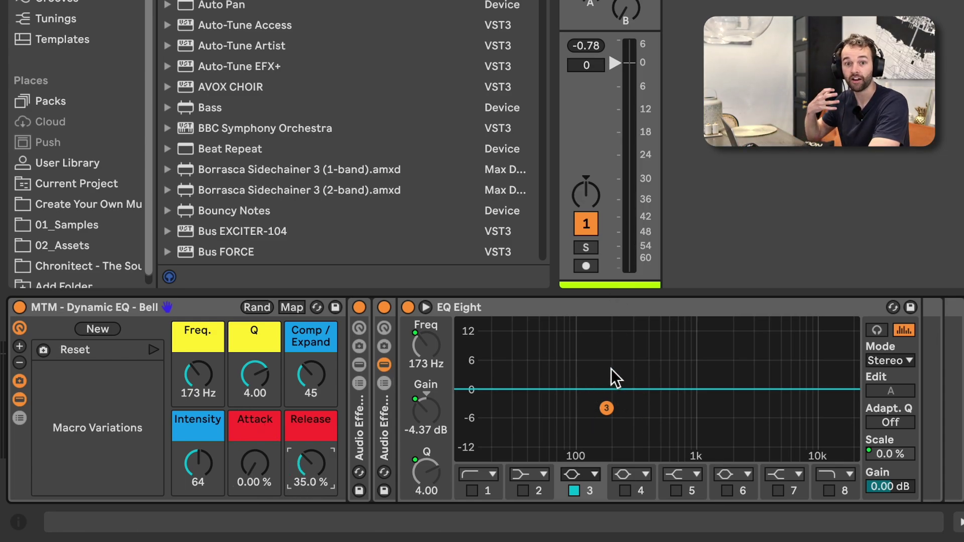
{"action": "key", "text": "space"}
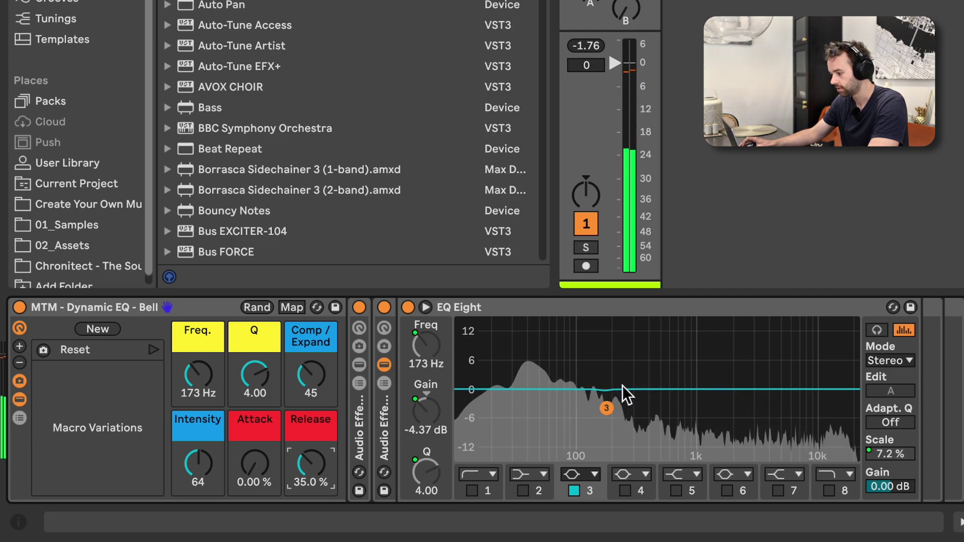
{"action": "key", "text": "space"}
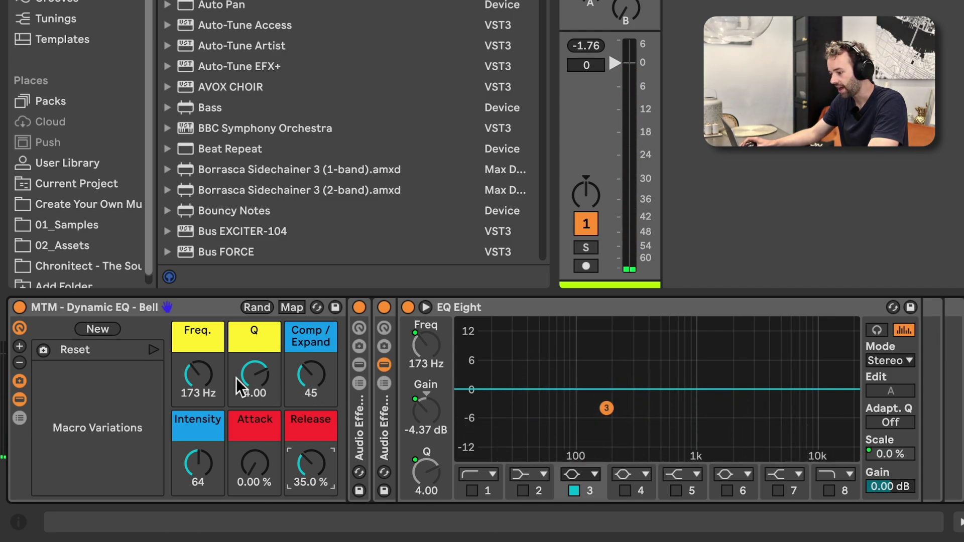
Step: Set the dynamic EQ rack's Freq. to 195 Hz, Comp / Expand to 21 and Q to 5.99, and start playback
{"action": "left_click_drag", "start_coordinate": [198, 374], "coordinate": [198, 372]}
{"action": "left_click_drag", "start_coordinate": [316, 387], "coordinate": [317, 409]}
{"action": "left_click_drag", "start_coordinate": [255, 374], "coordinate": [255, 360]}
{"action": "key", "text": "space"}
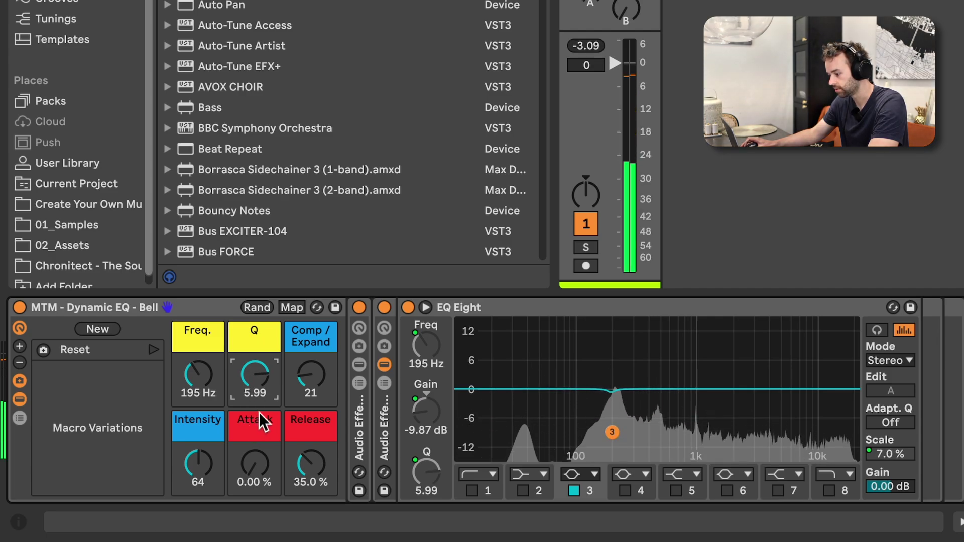
Step: While auditioning, set Freq. to 211 Hz, Q to 6.12 and Intensity to 70, and raise Comp / Expand
{"action": "left_click_drag", "start_coordinate": [224, 394], "coordinate": [256, 380]}
{"action": "left_click_drag", "start_coordinate": [202, 462], "coordinate": [202, 457]}
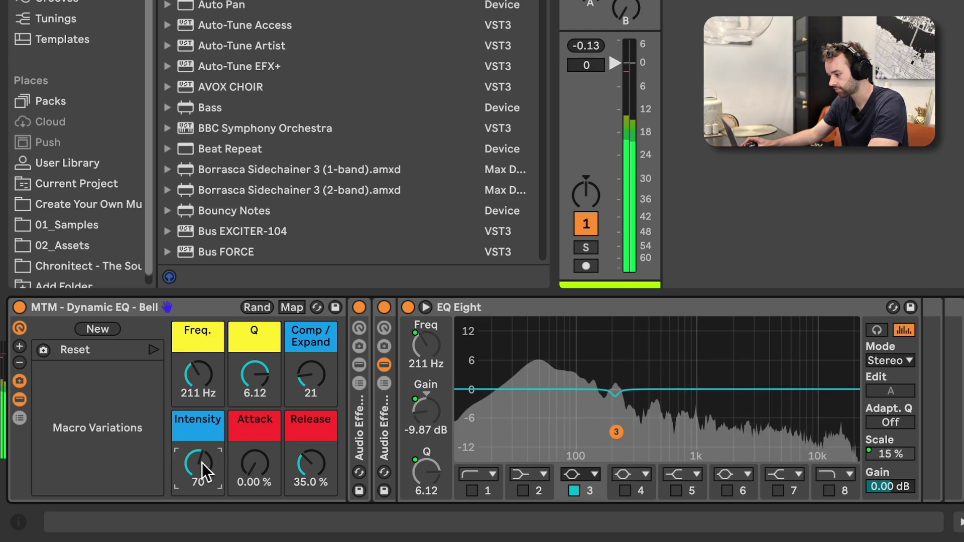
{"action": "key", "text": "space"}
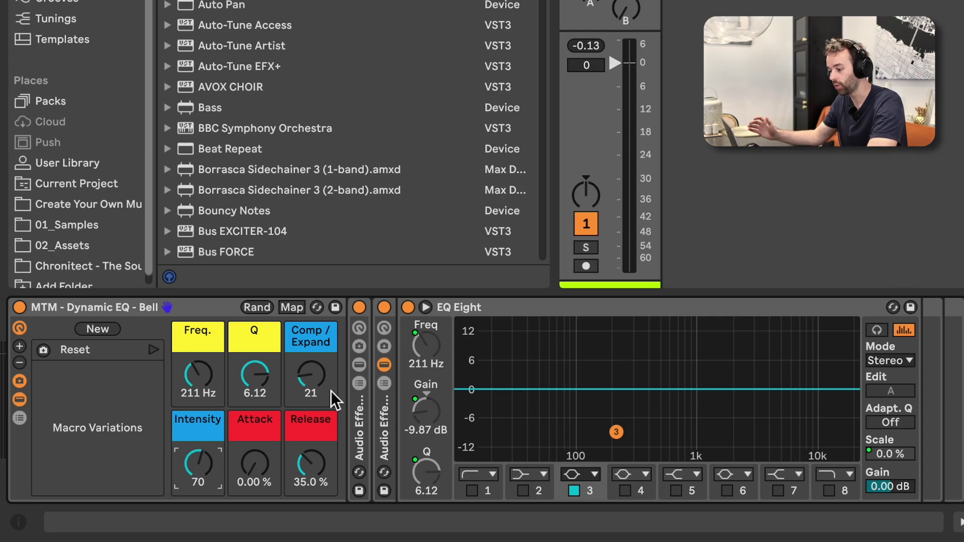
{"action": "left_click_drag", "start_coordinate": [309, 383], "coordinate": [309, 348]}
{"action": "key", "text": "space"}
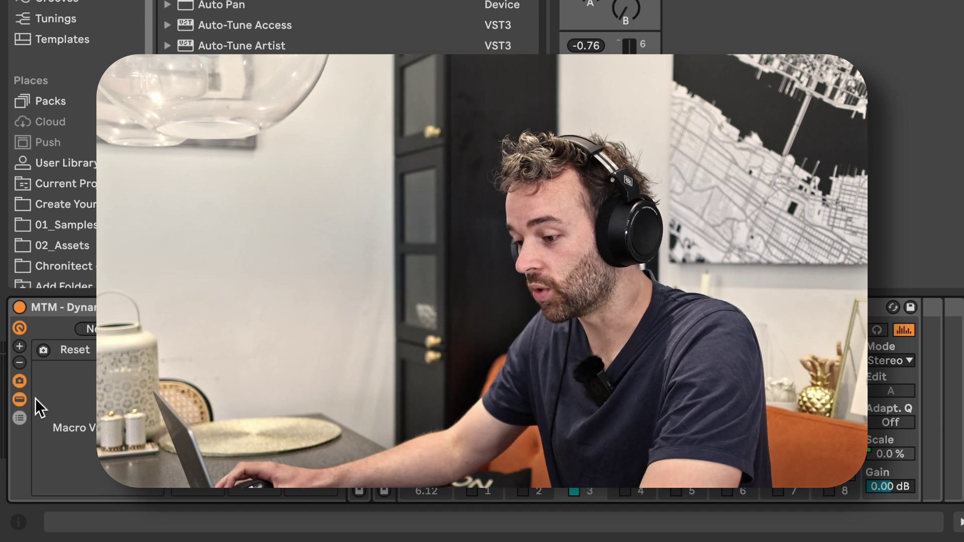
Step: Delete the Bell dynamic EQ rack and load an EQ Eight on the track in its place
{"action": "key", "text": "Delete"}
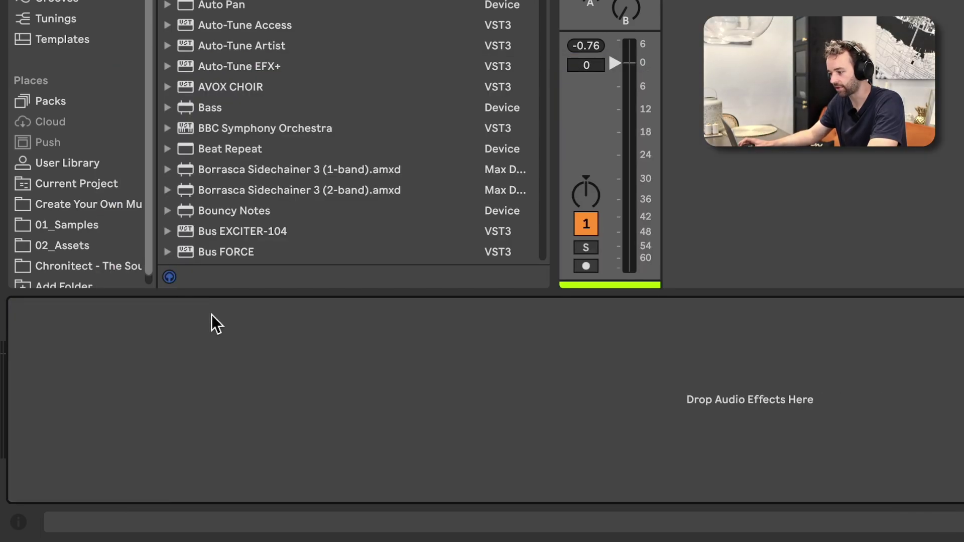
{"action": "key", "text": "ctrl+f"}
{"action": "type", "text": "eq"}
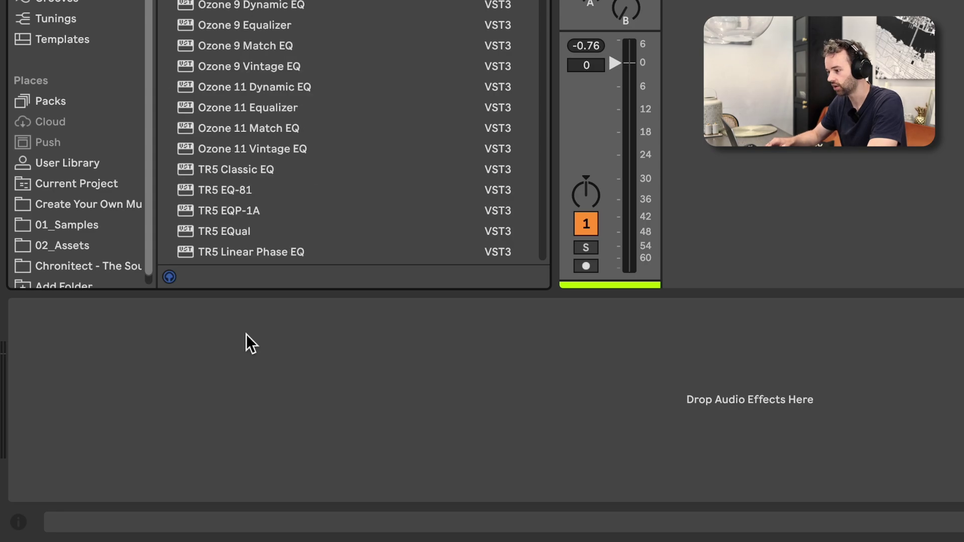
{"action": "key", "text": "Return"}
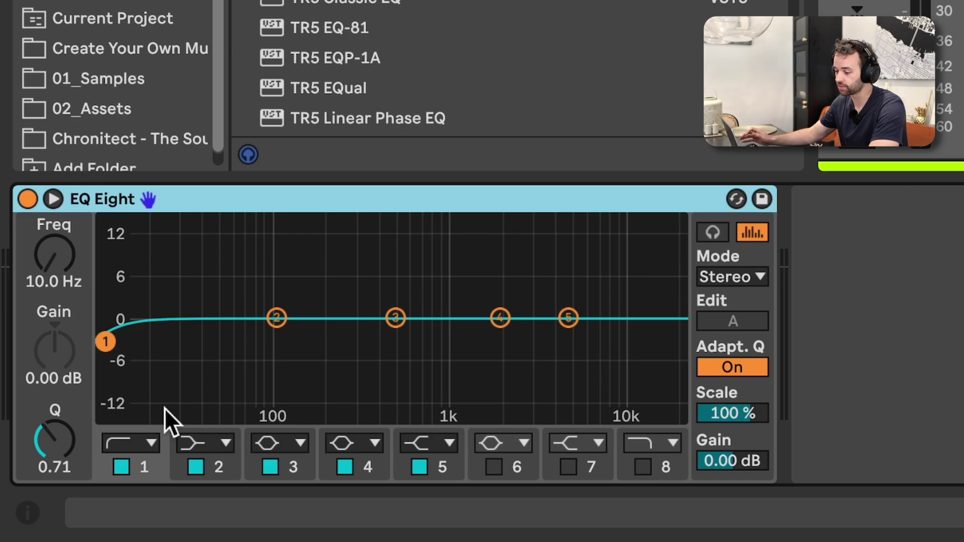
Step: Turn off EQ Eight bands 1, 2, 4 and 5, leaving only bell band 3 active and selected
{"action": "left_click", "coordinate": [120, 469]}
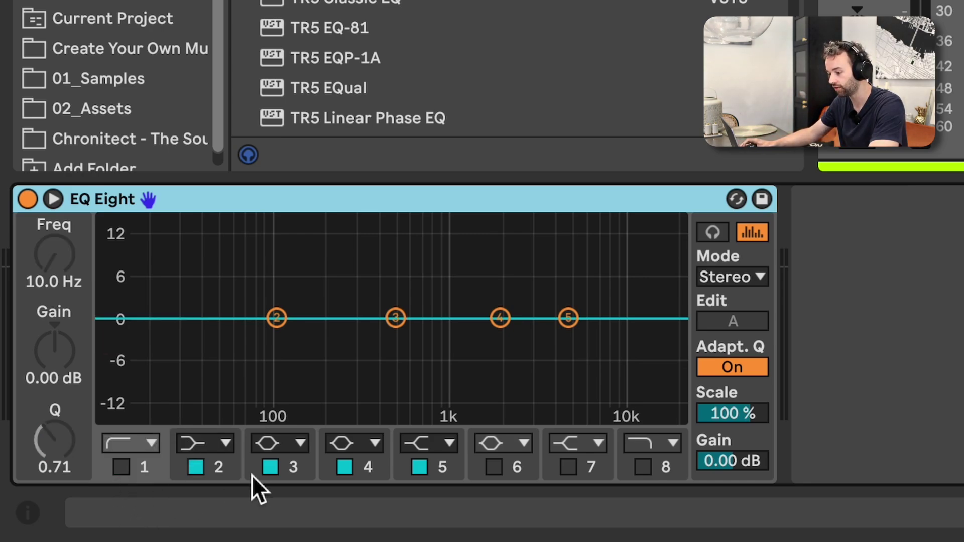
{"action": "left_click", "coordinate": [203, 468]}
{"action": "left_click", "coordinate": [346, 466]}
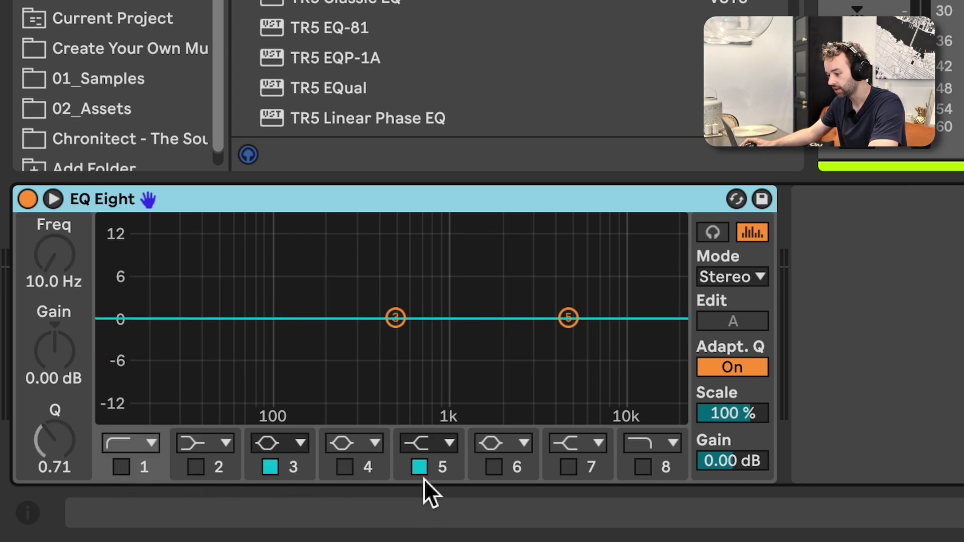
{"action": "left_click", "coordinate": [420, 467]}
{"action": "left_click", "coordinate": [300, 465]}
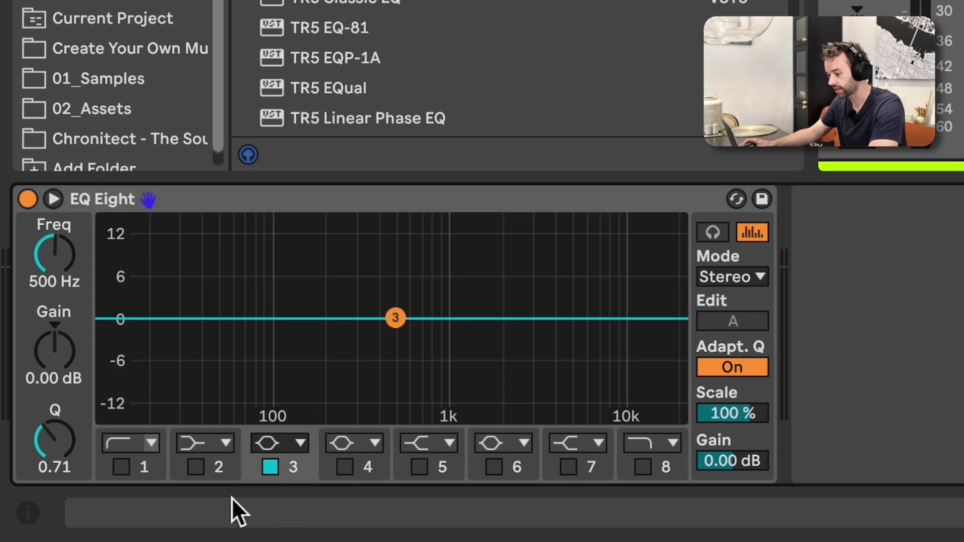
Step: Group the EQ Eight into an Audio Effect Rack and show the rack's macro controls
{"action": "left_click", "coordinate": [447, 200]}
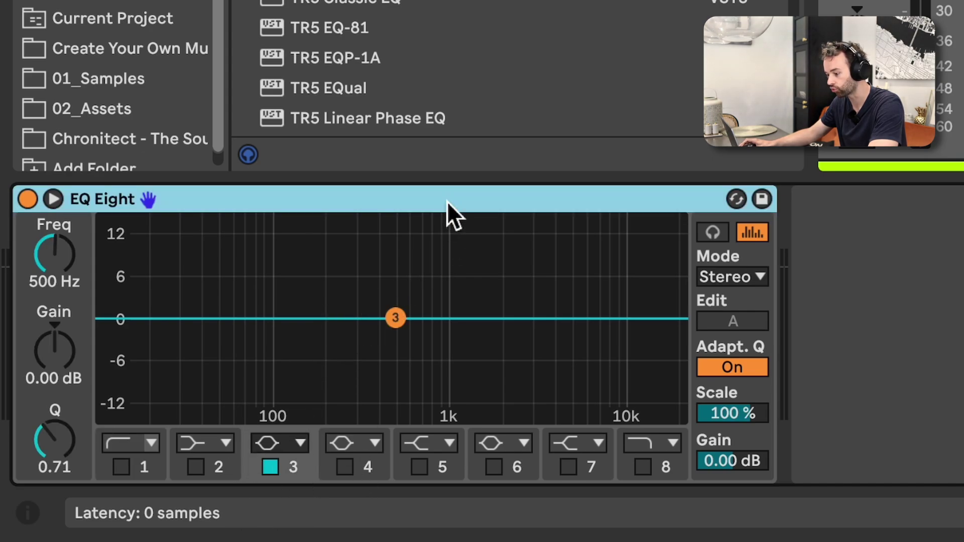
{"action": "key", "text": "super+g"}
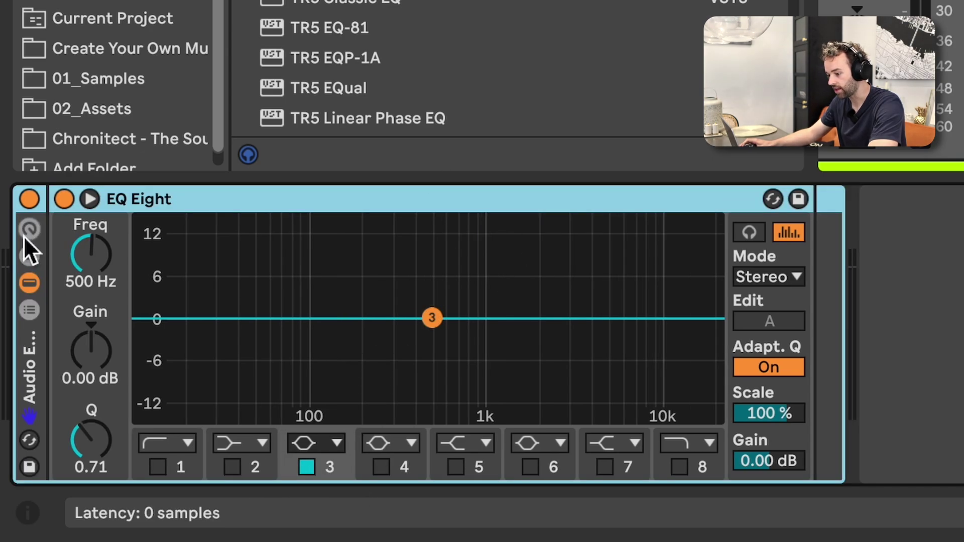
{"action": "left_click", "coordinate": [25, 234]}
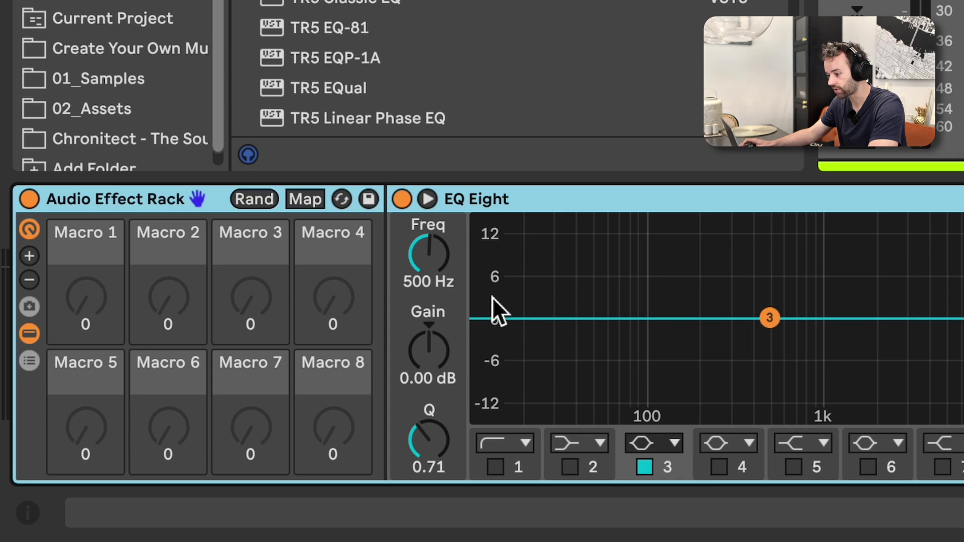
Step: Map band 3's Freq to Macro 1 and its Q to Macro 2
{"action": "right_click", "coordinate": [424, 255]}
{"action": "left_click", "coordinate": [502, 7]}
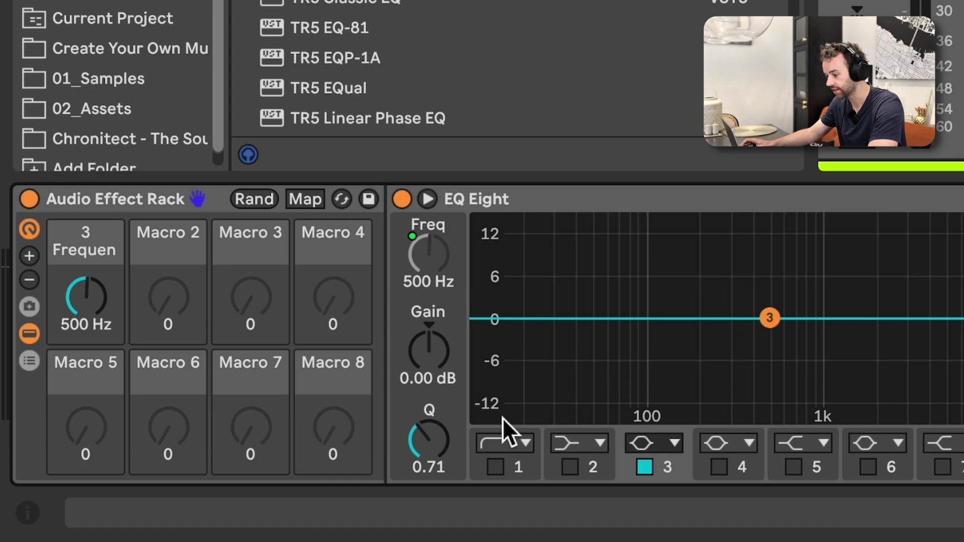
{"action": "right_click", "coordinate": [436, 439]}
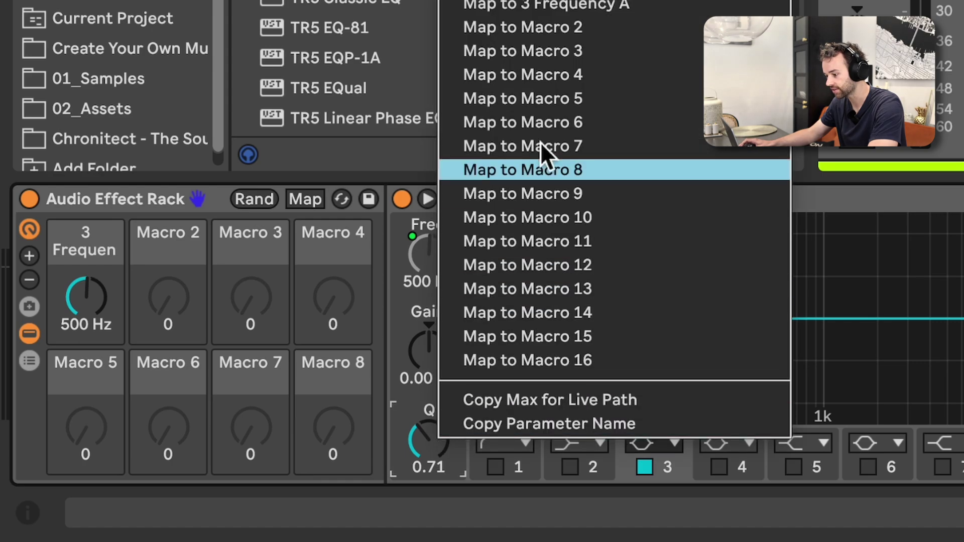
{"action": "left_click", "coordinate": [565, 24]}
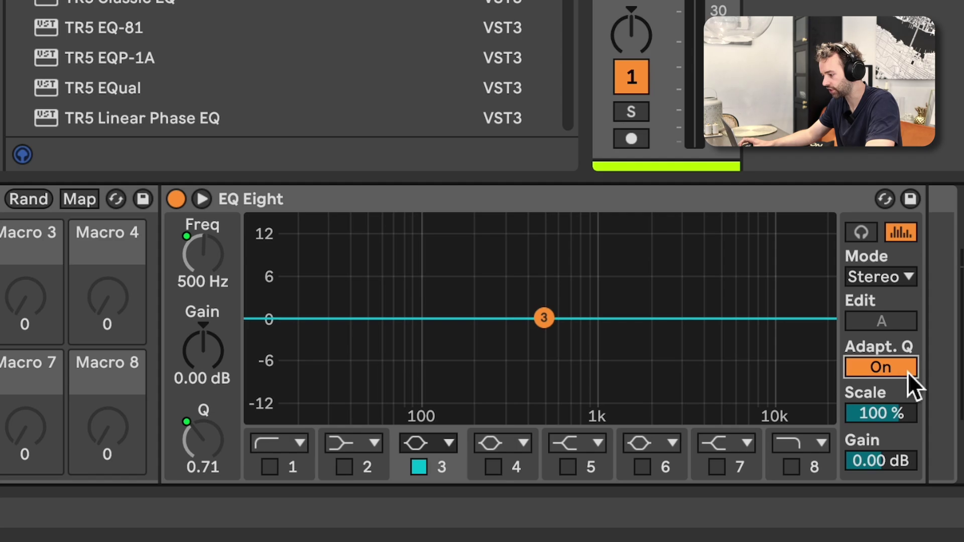
Step: Turn off Adaptive Q in the EQ Eight and set band 3's gain to -15.0 dB
{"action": "left_click", "coordinate": [910, 381]}
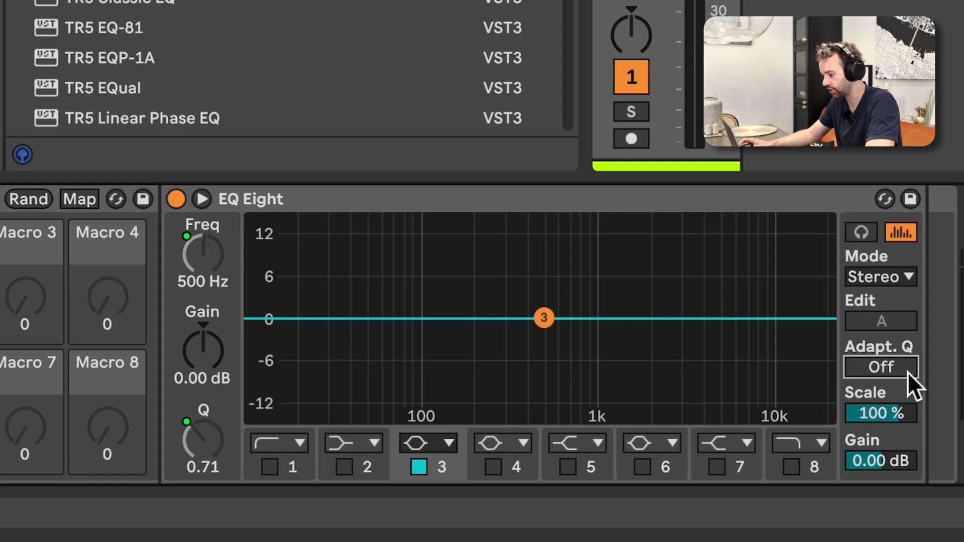
{"action": "left_click_drag", "start_coordinate": [216, 357], "coordinate": [216, 388]}
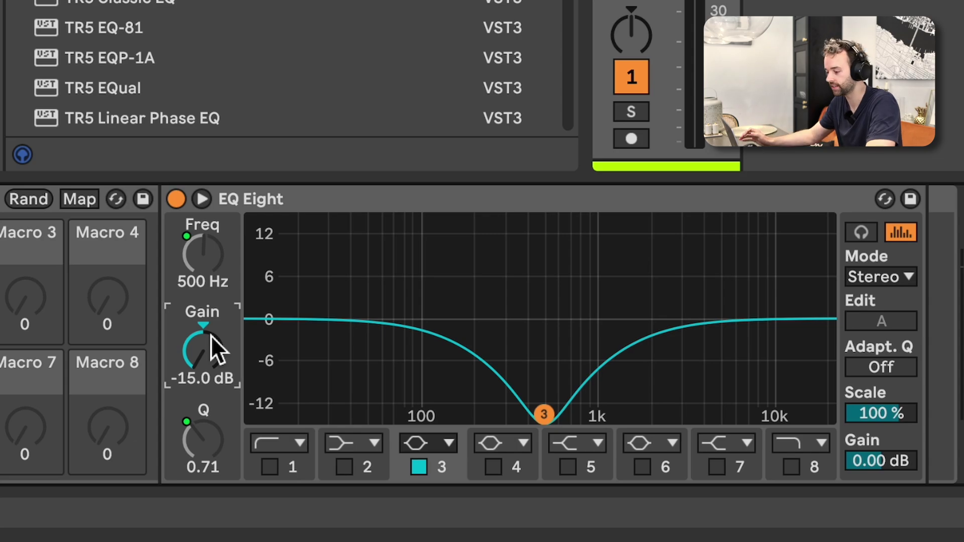
Step: Set the EQ Eight's Scale to 200 % and play the track to audition the deeper cut
{"action": "left_click", "coordinate": [890, 414]}
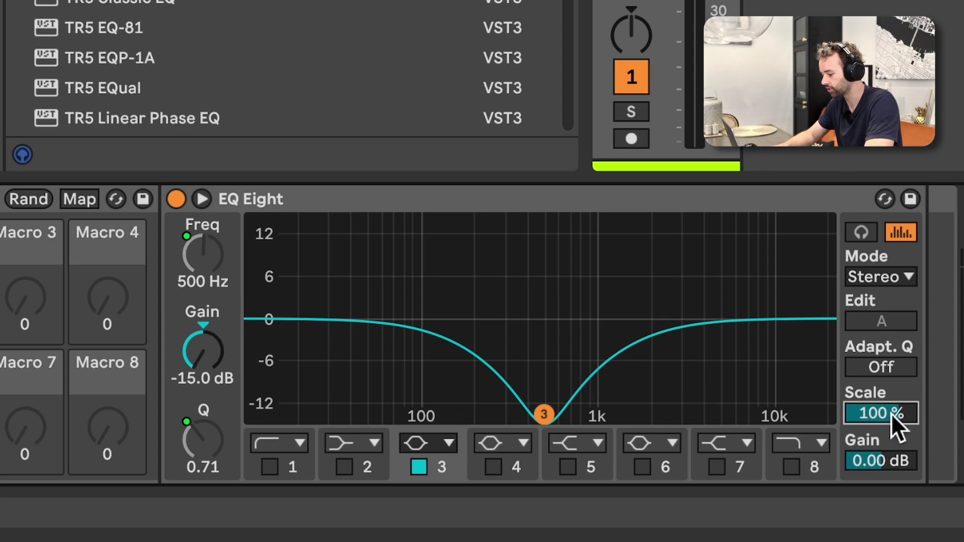
{"action": "type", "text": "200"}
{"action": "key", "text": "Return"}
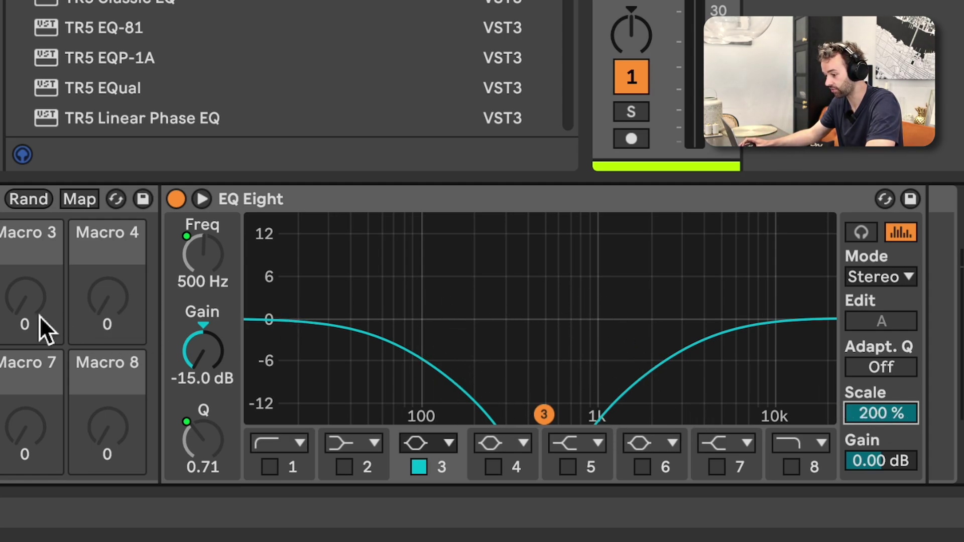
{"action": "key", "text": "space"}
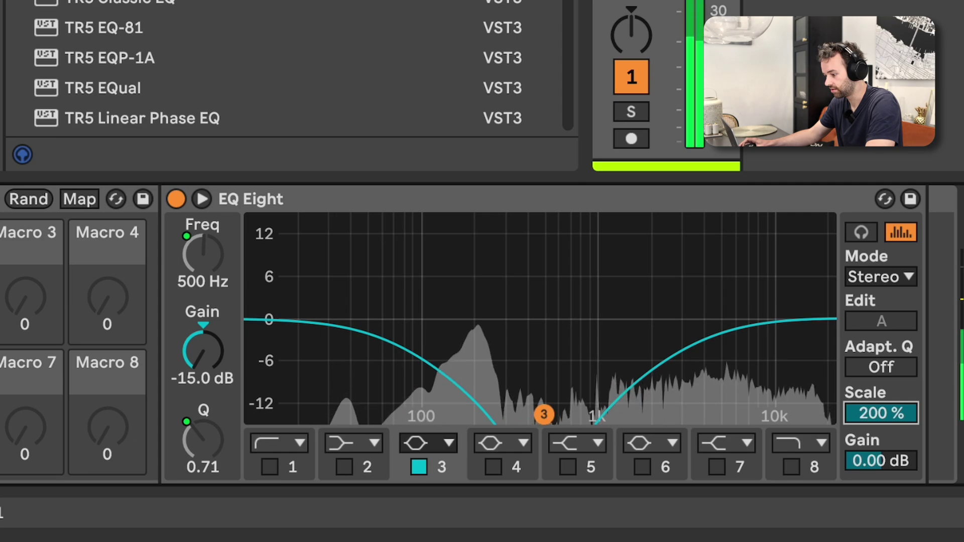
{"action": "left_click_drag", "start_coordinate": [544, 414], "coordinate": [544, 437]}
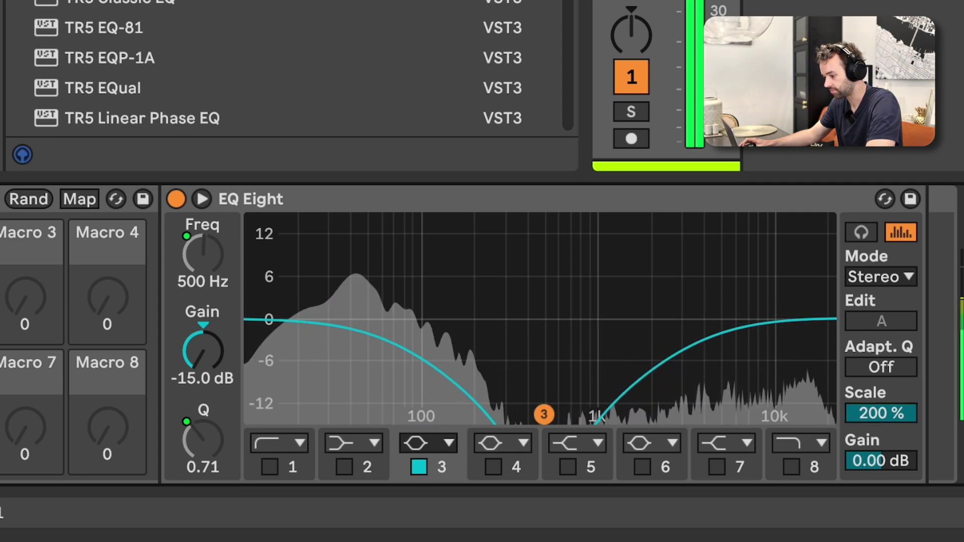
Step: Set the EQ Eight's Scale to 150 %
{"action": "left_click", "coordinate": [871, 409]}
{"action": "type", "text": "150"}
{"action": "key", "text": "Return"}
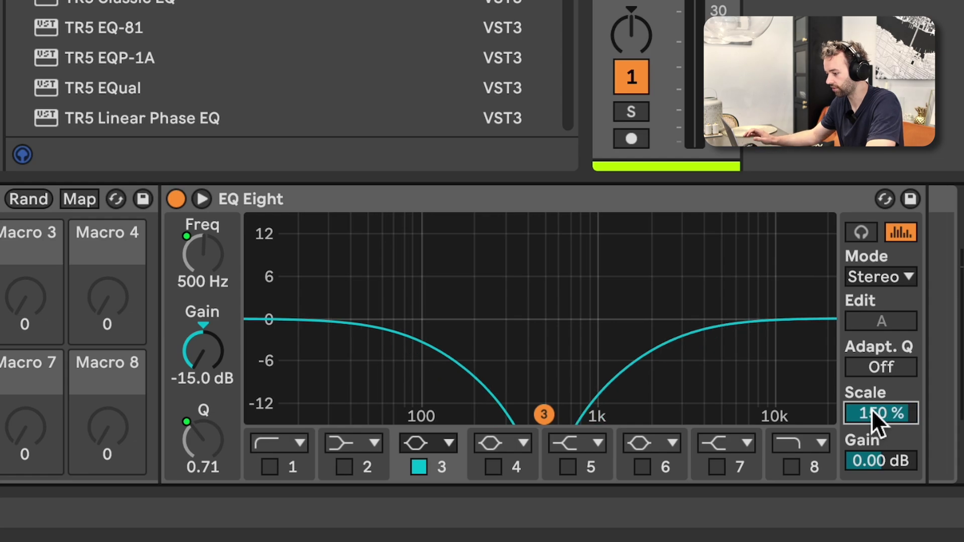
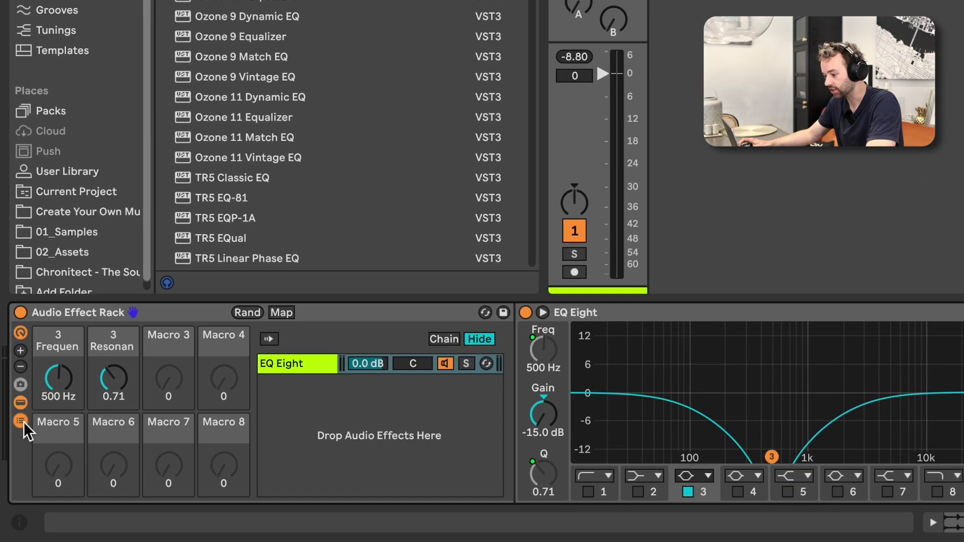
Step: Create a second chain in the rack holding a Utility with both left and right channel phases inverted
{"action": "right_click", "coordinate": [347, 395]}
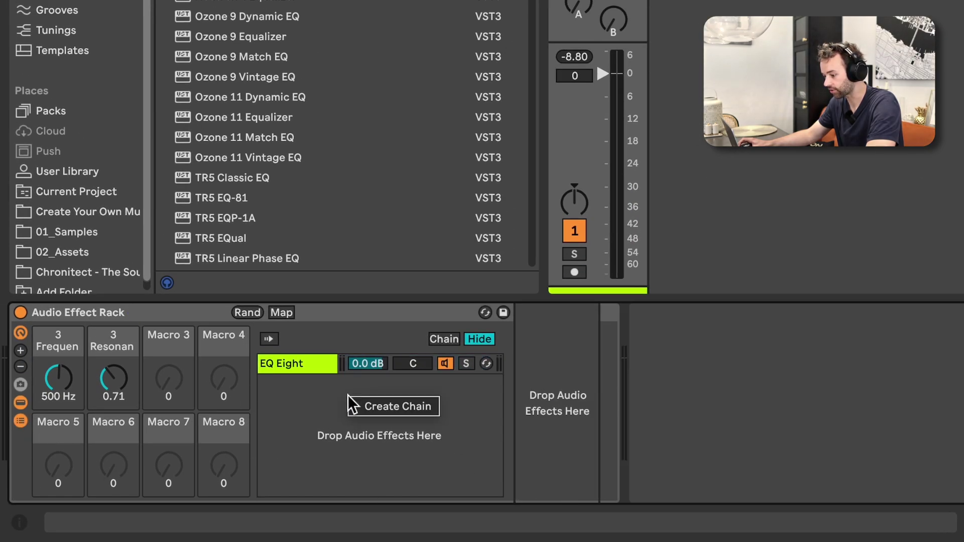
{"action": "left_click", "coordinate": [375, 409]}
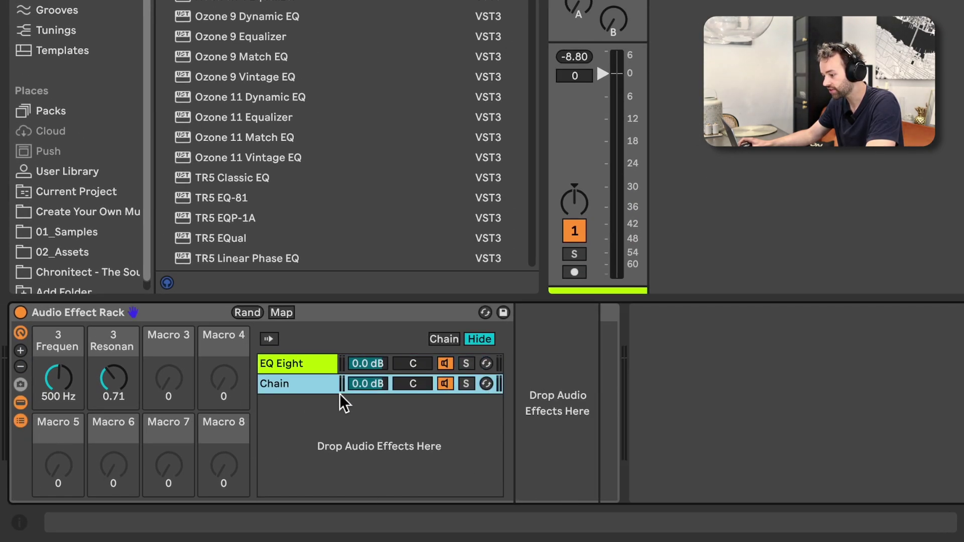
{"action": "key", "text": "super+f"}
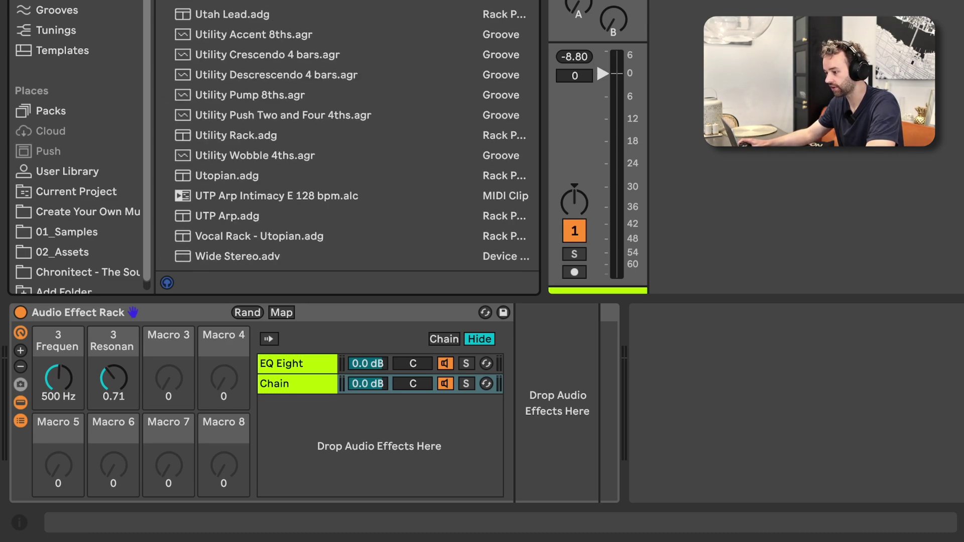
{"action": "key", "text": "Return"}
{"action": "left_click", "coordinate": [570, 352]}
{"action": "left_click", "coordinate": [536, 353]}
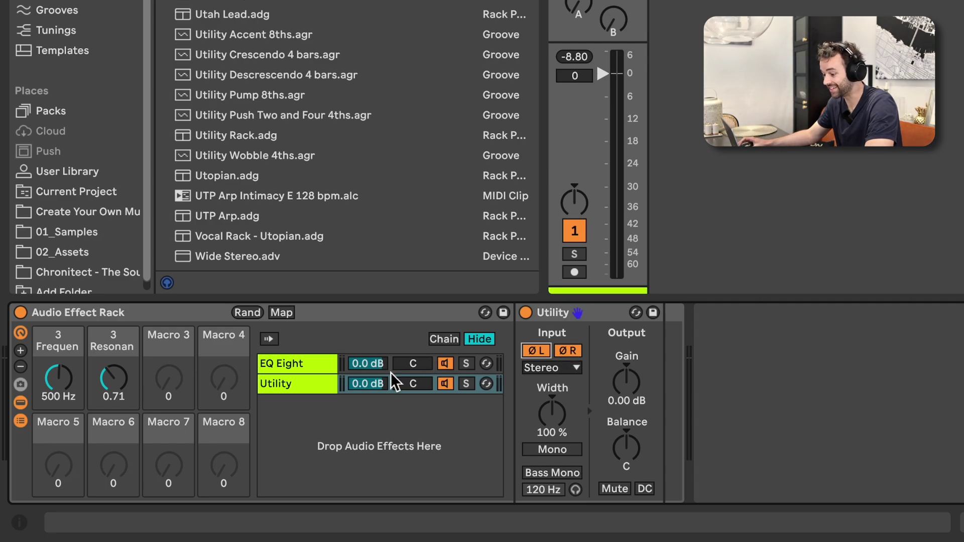
Step: Compare the EQ Eight and Utility chains, and play the track to audition their combined output
{"action": "left_click", "coordinate": [305, 364]}
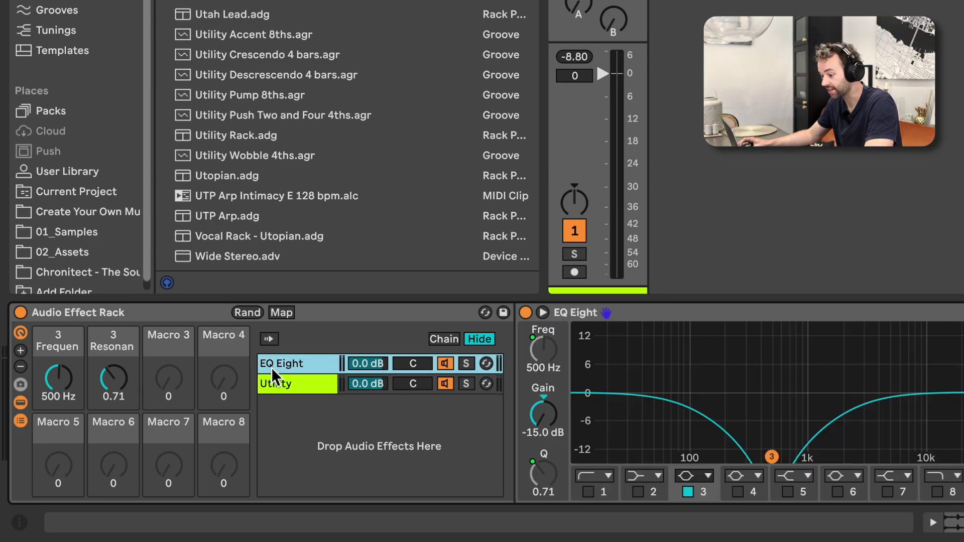
{"action": "left_click", "coordinate": [309, 383]}
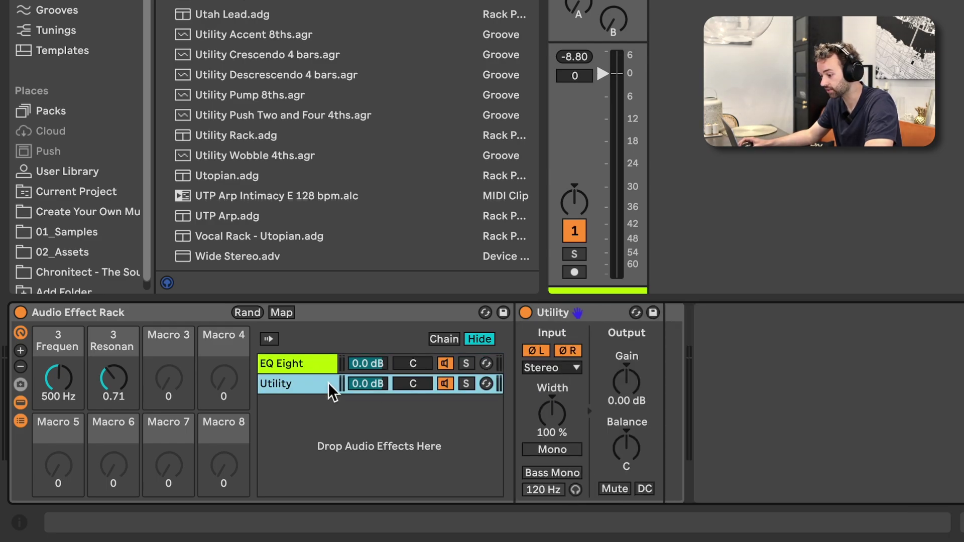
{"action": "left_click", "coordinate": [319, 367]}
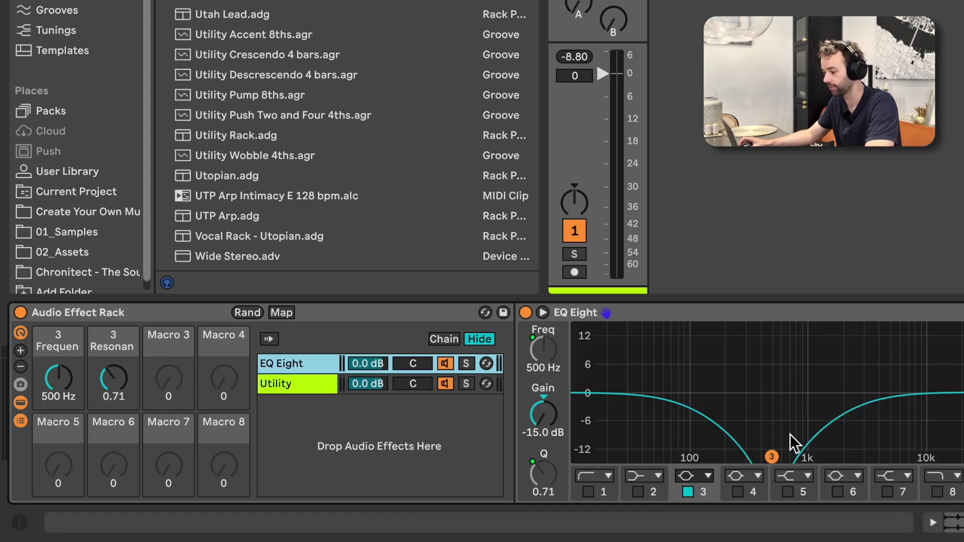
{"action": "key", "text": "space"}
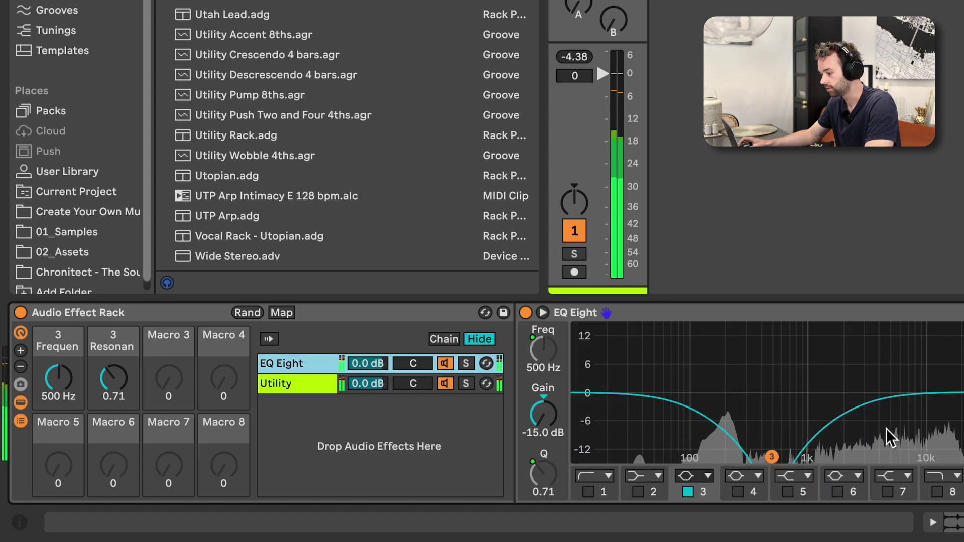
Step: Compare the rack's output with the Utility chain switched off and back on during playback
{"action": "left_click", "coordinate": [450, 384]}
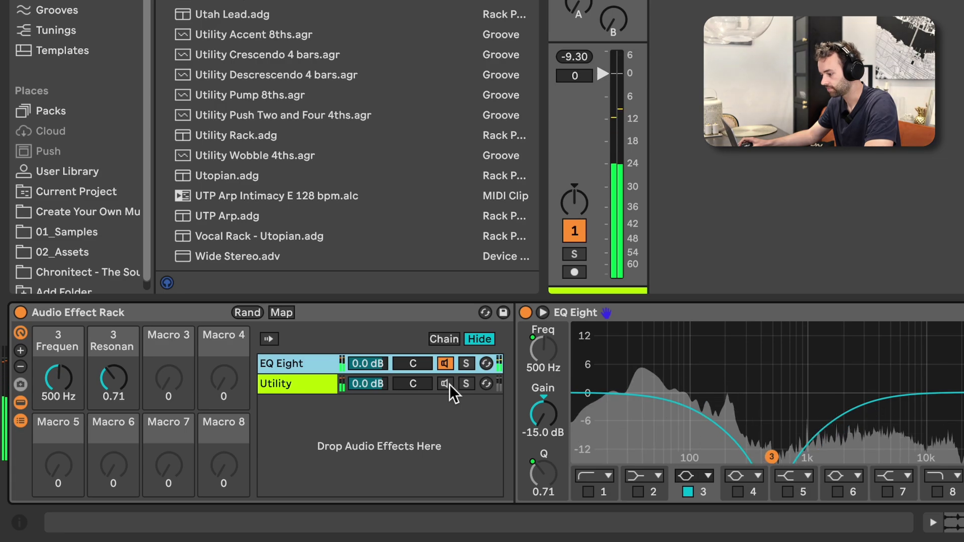
{"action": "left_click", "coordinate": [449, 384]}
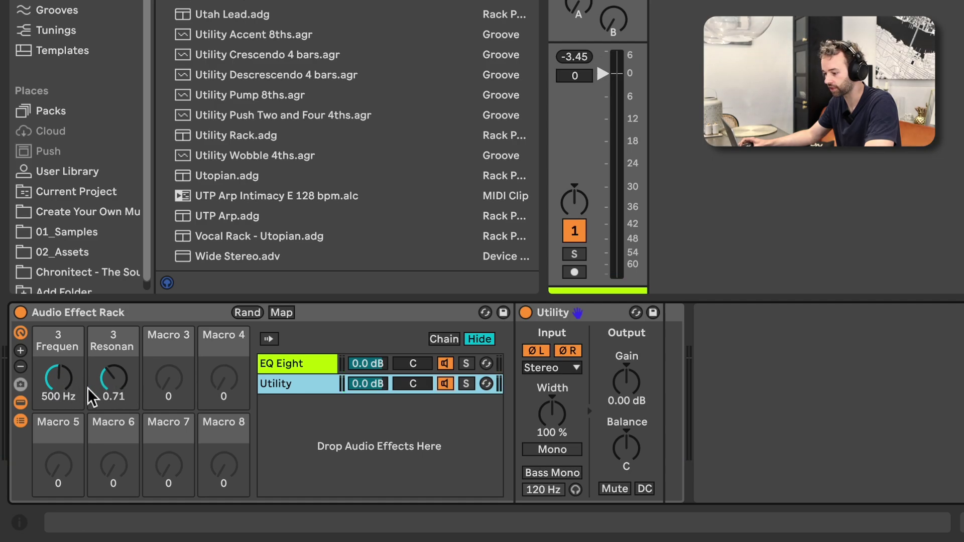
Step: Sweep the Frequency macro to 2.17 kHz and raise the Resonance macro to 5.24 while auditioning the band
{"action": "left_click_drag", "start_coordinate": [70, 396], "coordinate": [70, 372]}
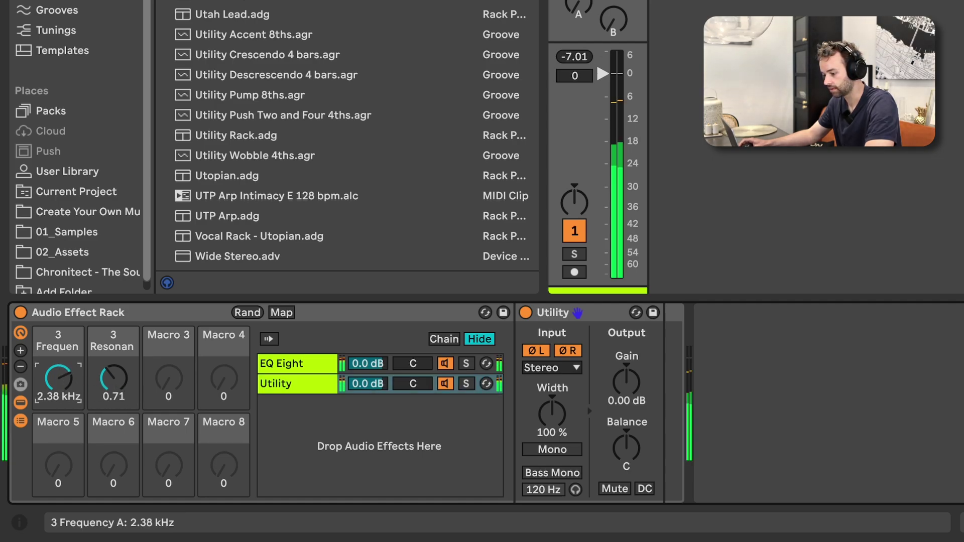
{"action": "left_click_drag", "start_coordinate": [115, 394], "coordinate": [115, 364]}
{"action": "left_click_drag", "start_coordinate": [59, 381], "coordinate": [57, 347]}
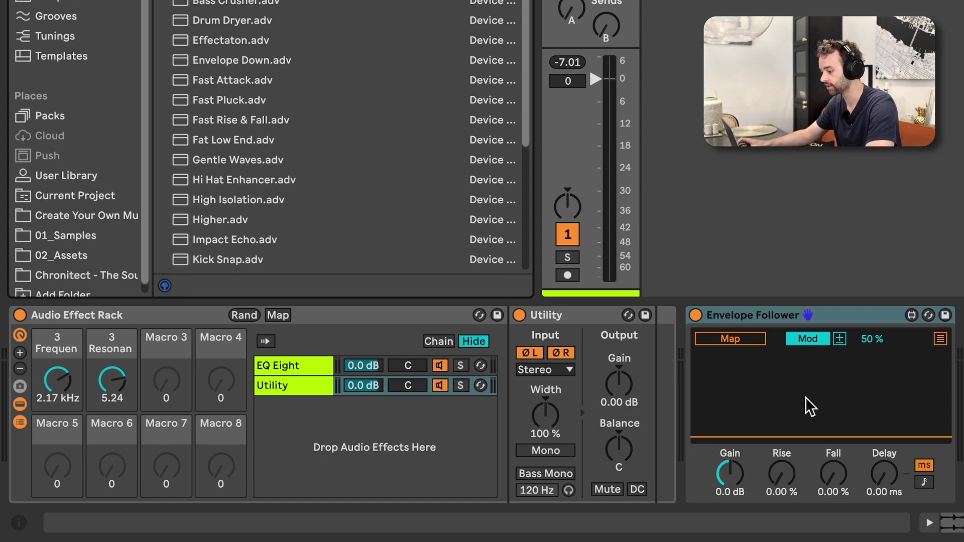
Step: Group the Audio Effect Rack and the Envelope Follower into a new outer rack
{"action": "left_click", "coordinate": [135, 317]}
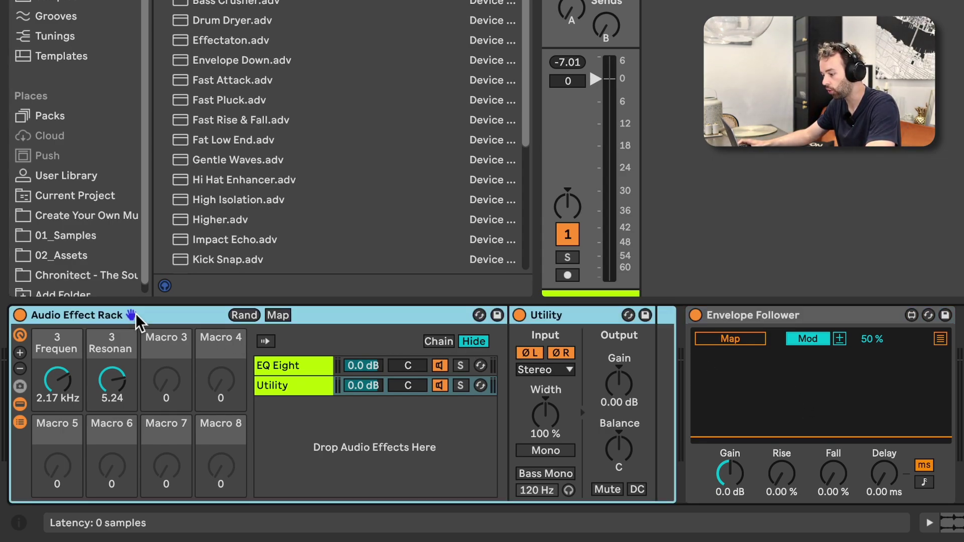
{"action": "left_click", "coordinate": [774, 307]}
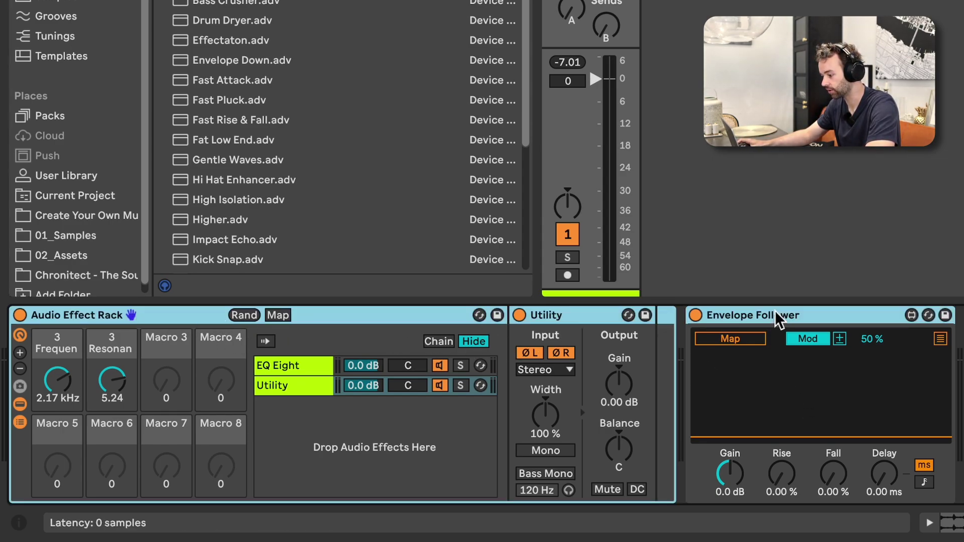
{"action": "right_click", "coordinate": [775, 312]}
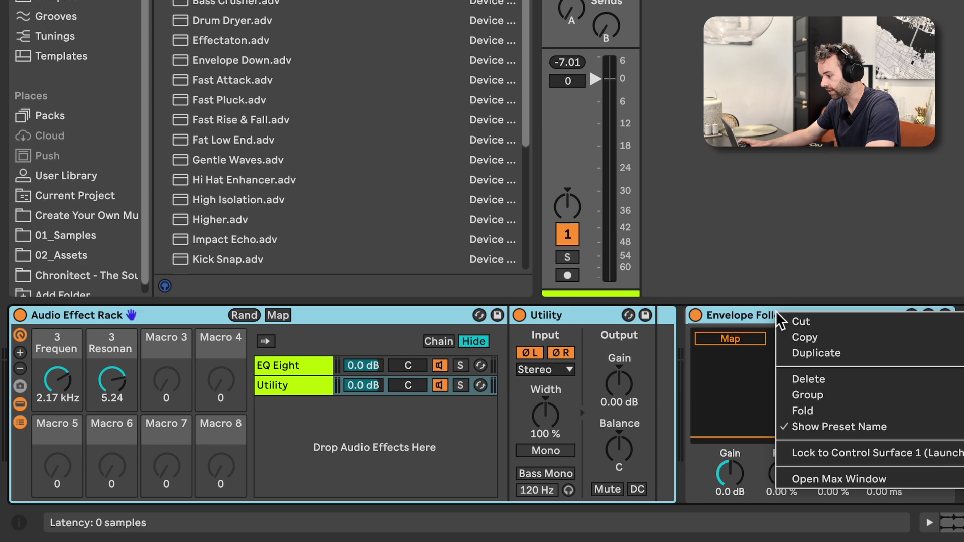
{"action": "left_click", "coordinate": [835, 393]}
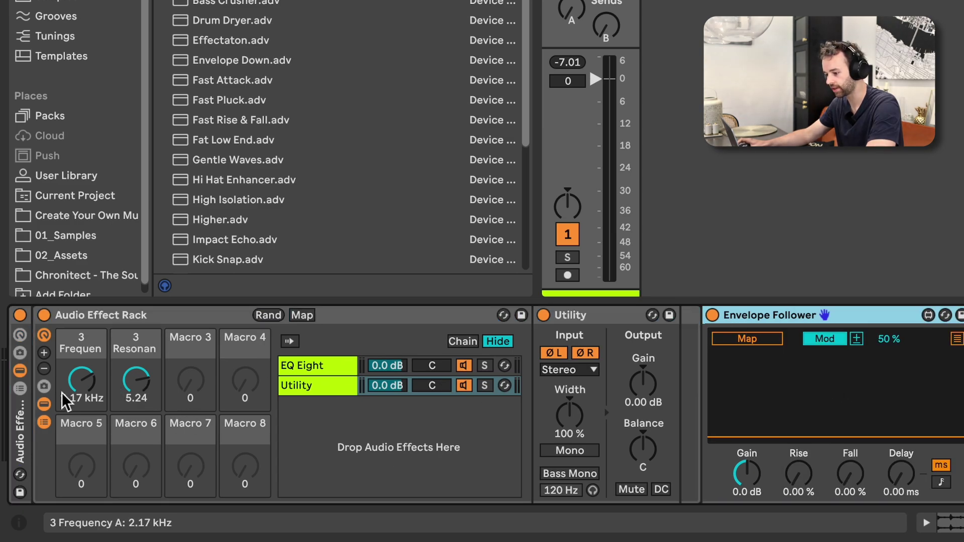
Step: Reduce the inner rack's macros to just Frequency and Resonance
{"action": "left_click", "coordinate": [43, 372]}
{"action": "left_click", "coordinate": [43, 371]}
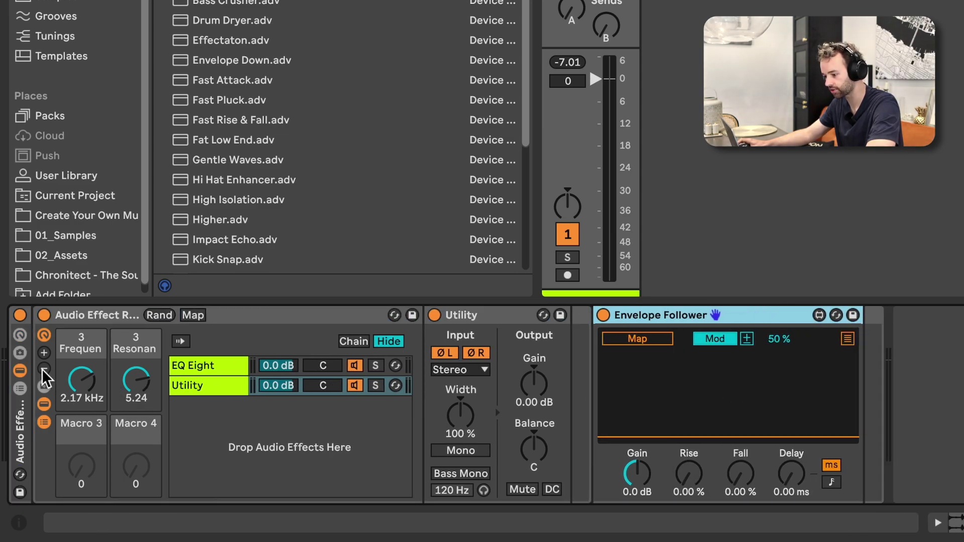
{"action": "left_click", "coordinate": [43, 371]}
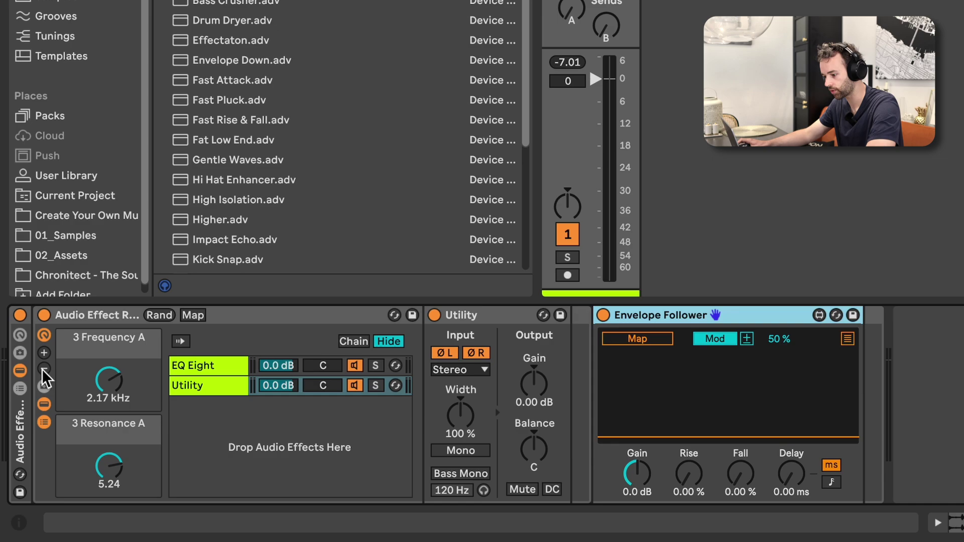
{"action": "left_click", "coordinate": [116, 395]}
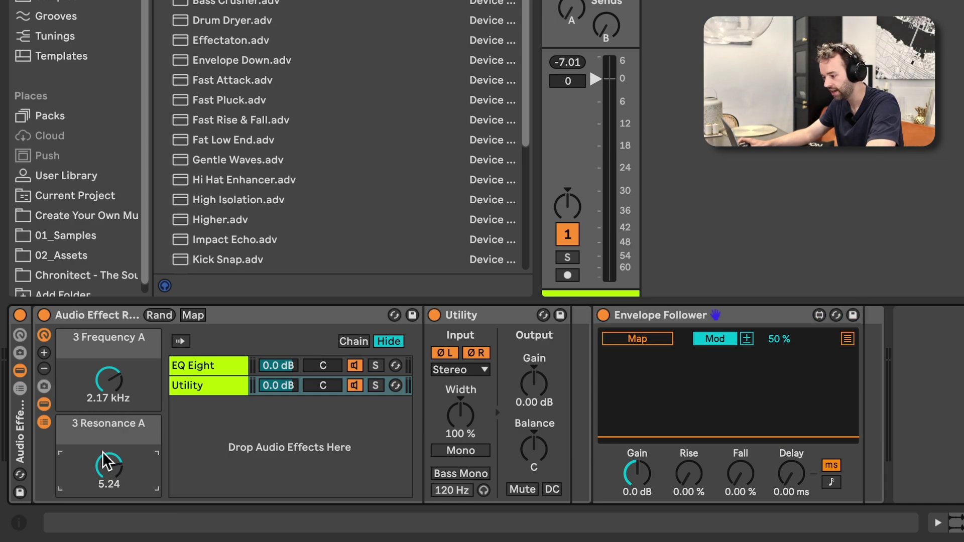
Step: Show the outer rack's macro controls and map the inner rack's Frequency and Resonance to Macros 1 and 2
{"action": "left_click", "coordinate": [21, 336]}
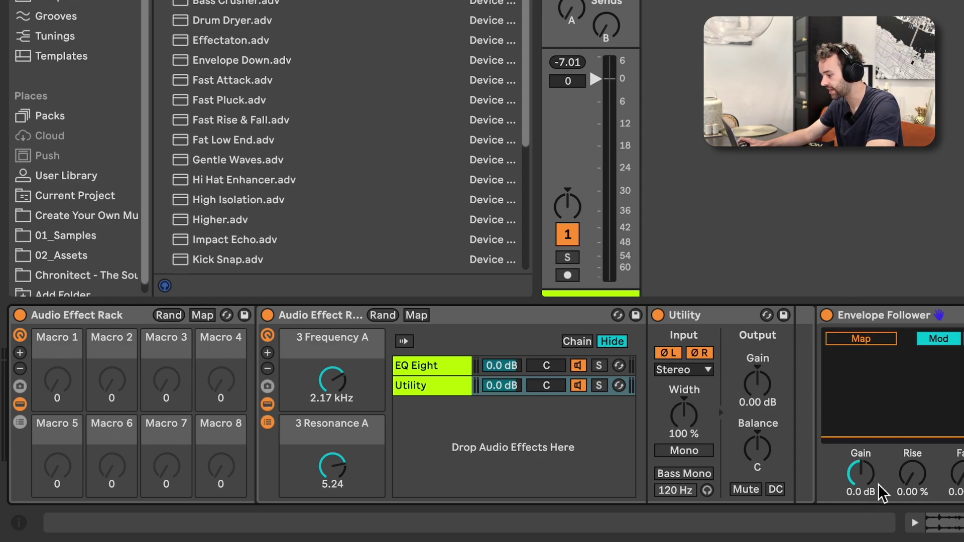
{"action": "left_click", "coordinate": [912, 474]}
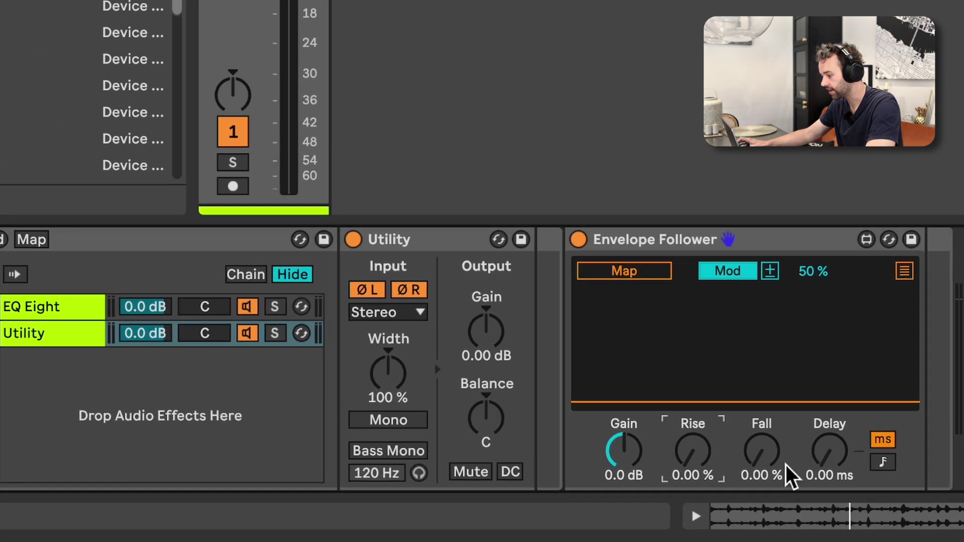
{"action": "left_click", "coordinate": [780, 470]}
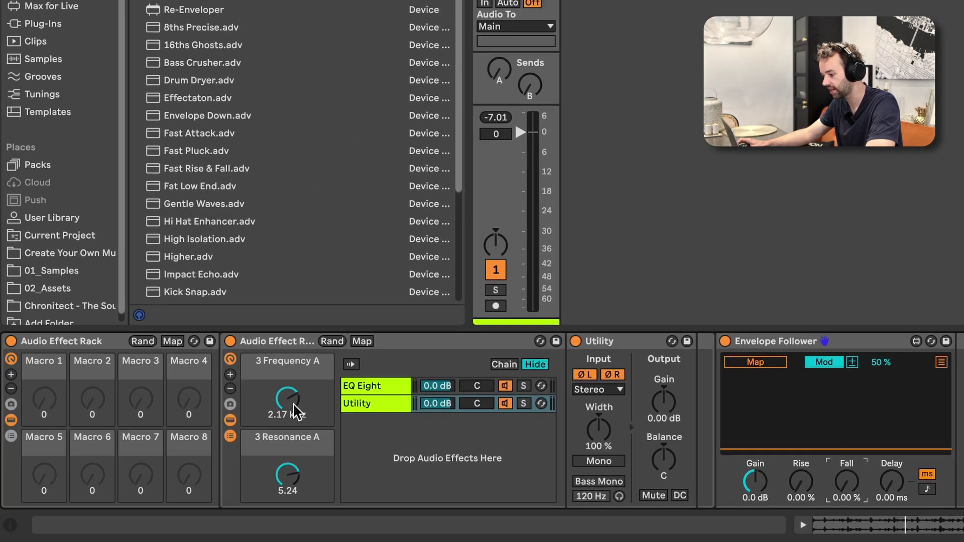
{"action": "right_click", "coordinate": [282, 393]}
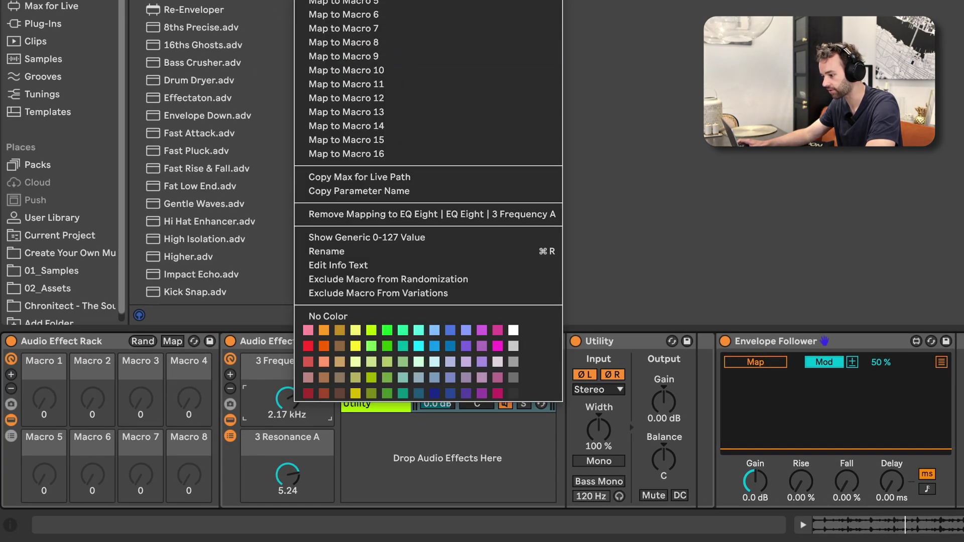
{"action": "left_click", "coordinate": [393, 67]}
{"action": "right_click", "coordinate": [301, 474]}
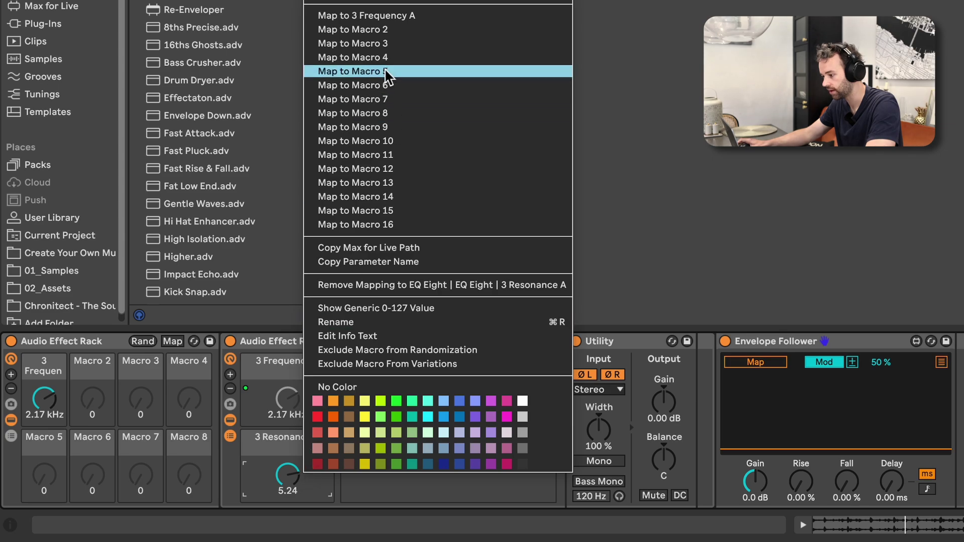
{"action": "left_click", "coordinate": [387, 31]}
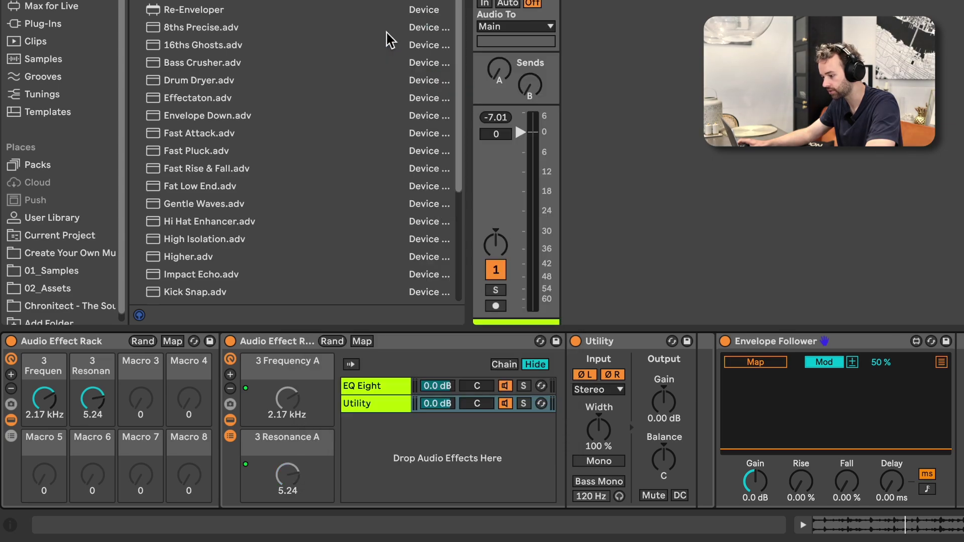
Step: Map the Envelope Follower's Gain, Rise and Fall to Macros 3, 4 and 5 of the outer rack
{"action": "right_click", "coordinate": [757, 482]}
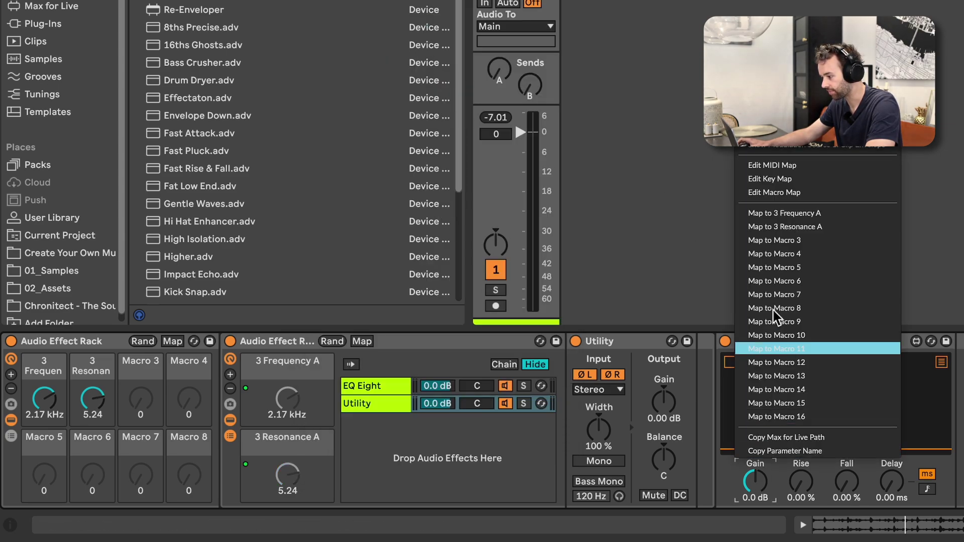
{"action": "left_click", "coordinate": [813, 240]}
{"action": "right_click", "coordinate": [802, 485]}
{"action": "left_click", "coordinate": [800, 254]}
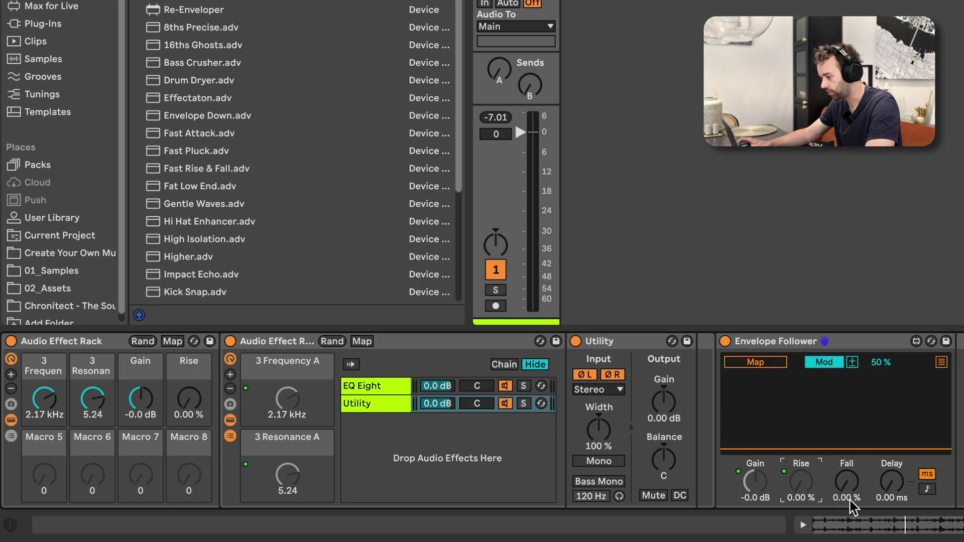
{"action": "right_click", "coordinate": [852, 498]}
{"action": "left_click", "coordinate": [888, 268]}
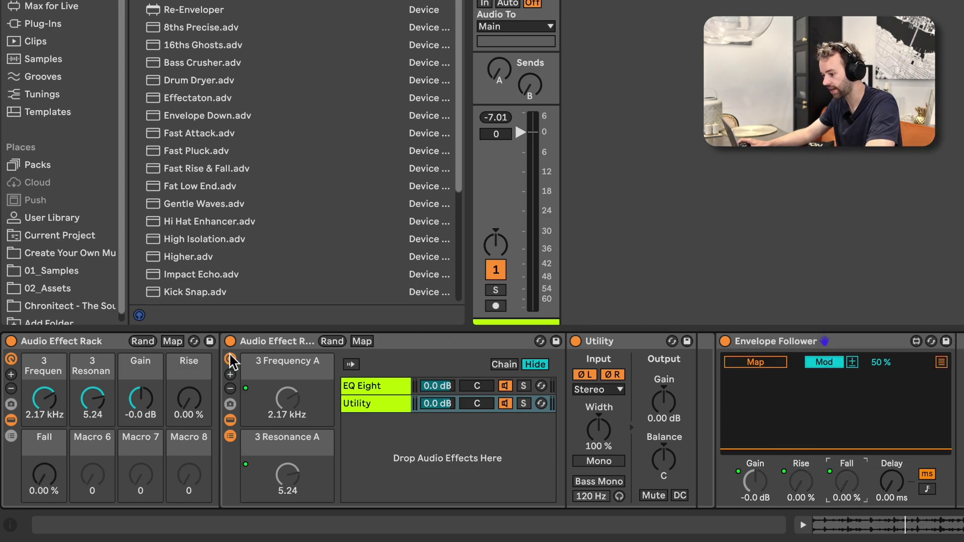
Step: Set the outer macros to Frequency 1.44 kHz, Resonance 4.13, Gain −∞ dB, Rise 28.3 % and Fall 40.9 %
{"action": "left_click_drag", "start_coordinate": [50, 411], "coordinate": [141, 437]}
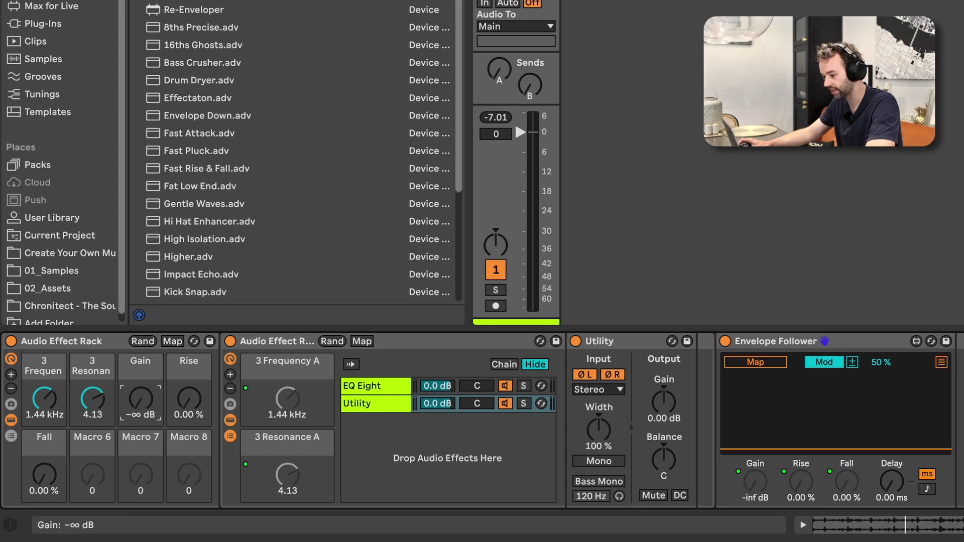
{"action": "mouse_move", "coordinate": [202, 410]}
{"action": "left_mouse_down"}
{"action": "mouse_move", "coordinate": [202, 351]}
{"action": "mouse_move", "coordinate": [188, 422]}
{"action": "left_mouse_up"}
{"action": "left_click_drag", "start_coordinate": [54, 480], "coordinate": [54, 448]}
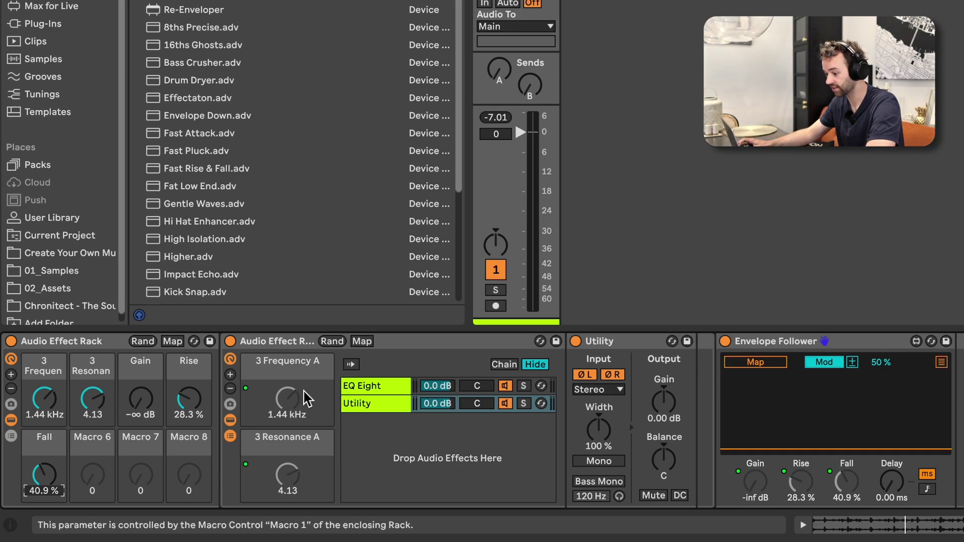
Step: Play the track and tune the outer macros to Frequency 2.20 kHz, Gain 25 dB and Rise 0 %, stopping playback when done
{"action": "key", "text": "space"}
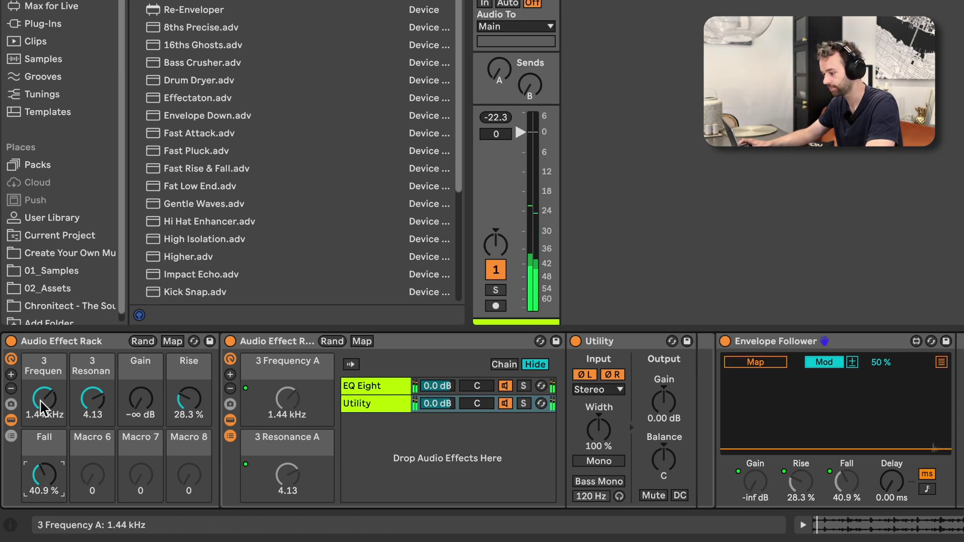
{"action": "left_click_drag", "start_coordinate": [139, 408], "coordinate": [139, 364]}
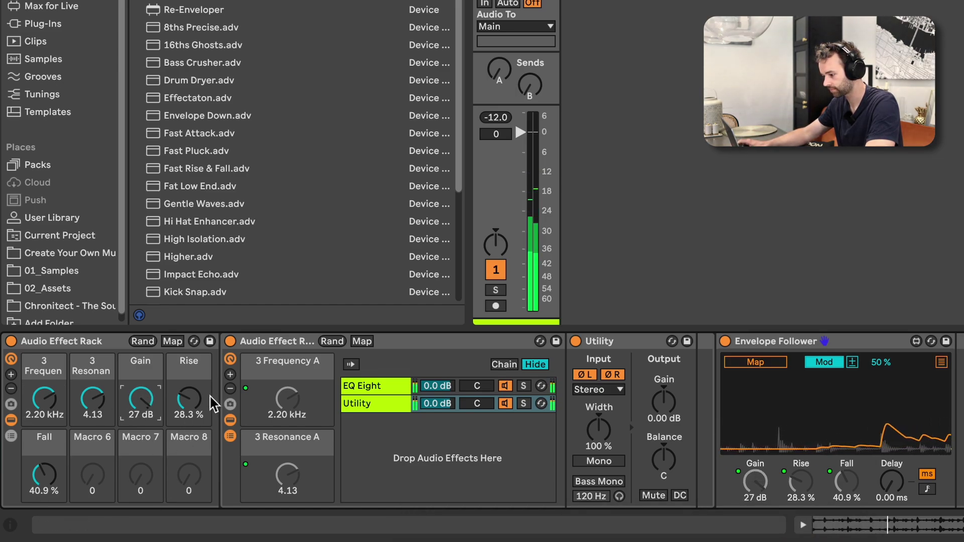
{"action": "left_click", "coordinate": [197, 407]}
{"action": "left_click_drag", "start_coordinate": [200, 411], "coordinate": [200, 430]}
{"action": "left_click_drag", "start_coordinate": [140, 399], "coordinate": [141, 399]}
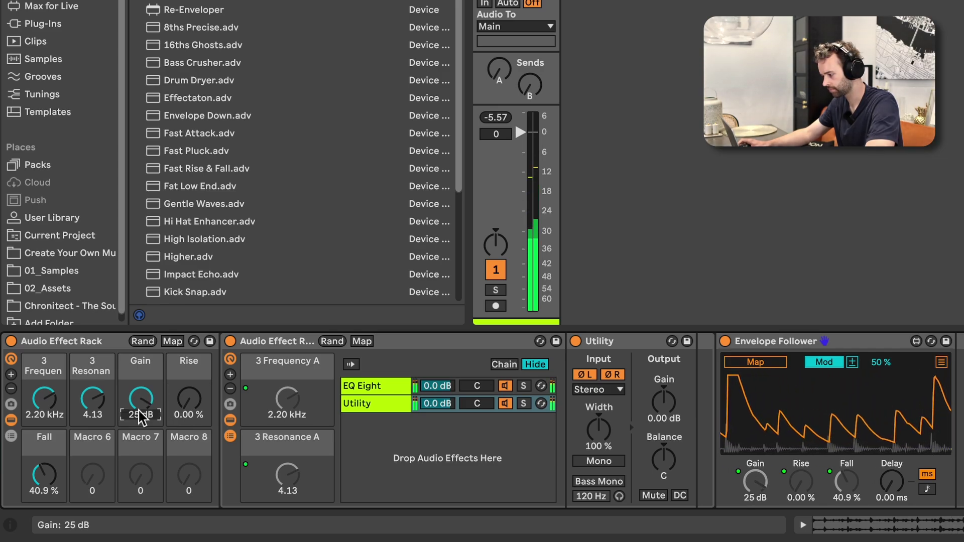
{"action": "key", "text": "space"}
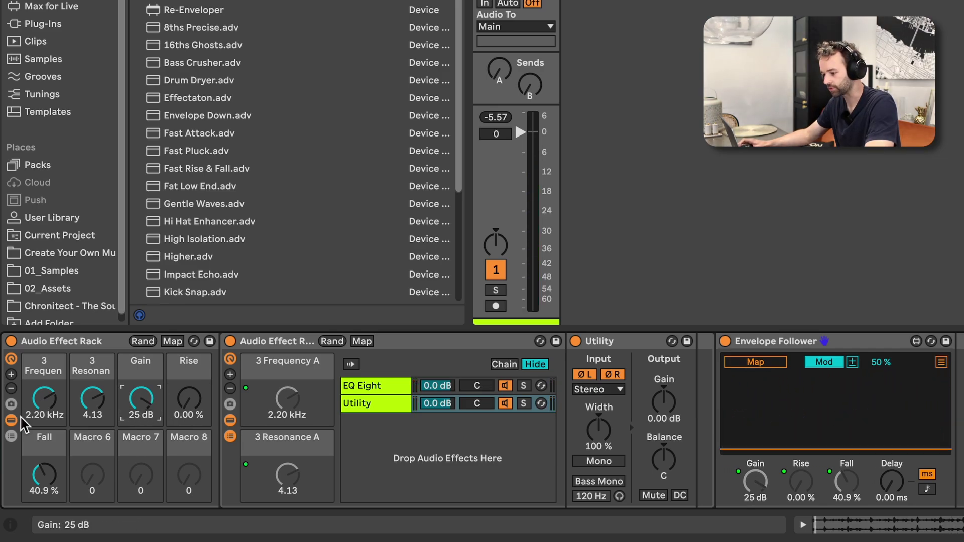
Step: Reduce the outer rack to six macros and fold the inner rack
{"action": "left_click", "coordinate": [11, 389]}
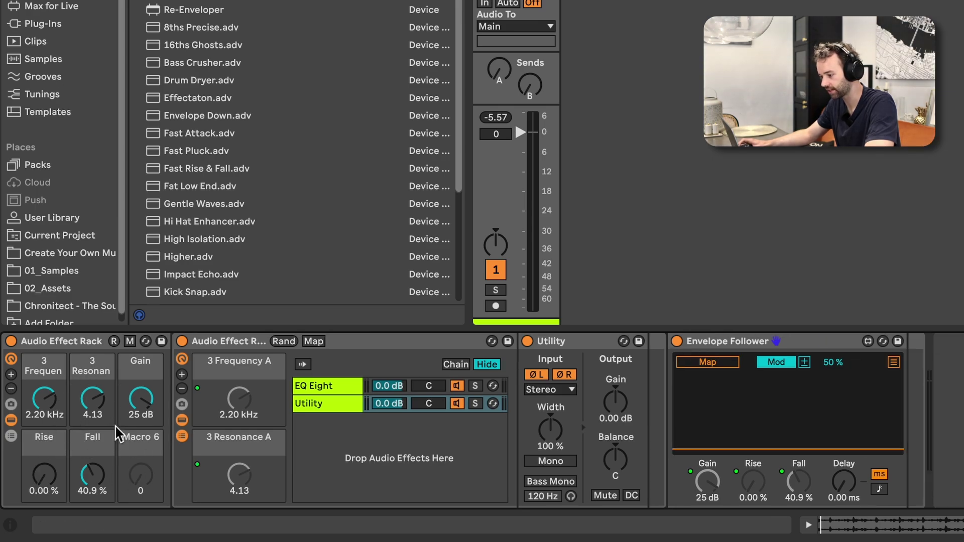
{"action": "double_click", "coordinate": [235, 345]}
{"action": "key", "text": "q"}
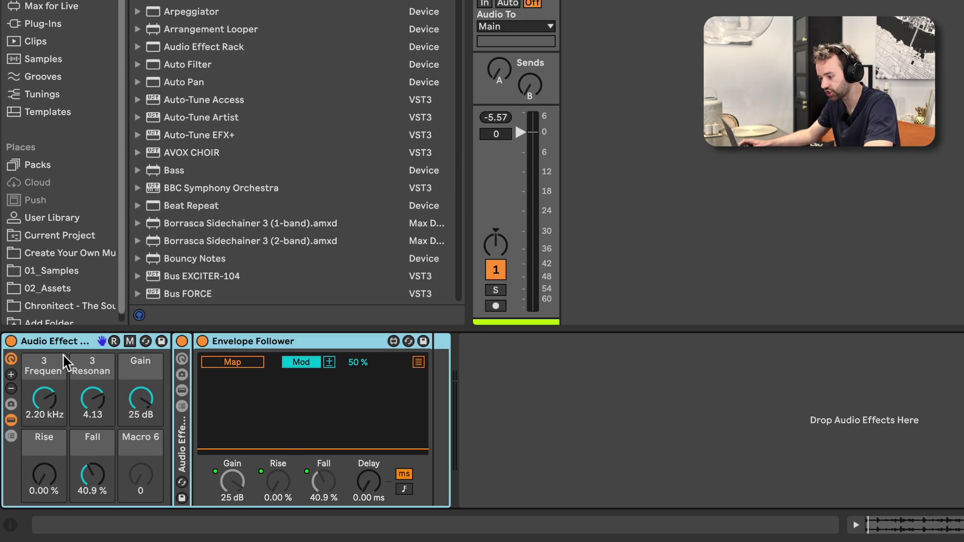
Step: Show the outer rack's chain list and create a second, empty chain
{"action": "left_click", "coordinate": [11, 436]}
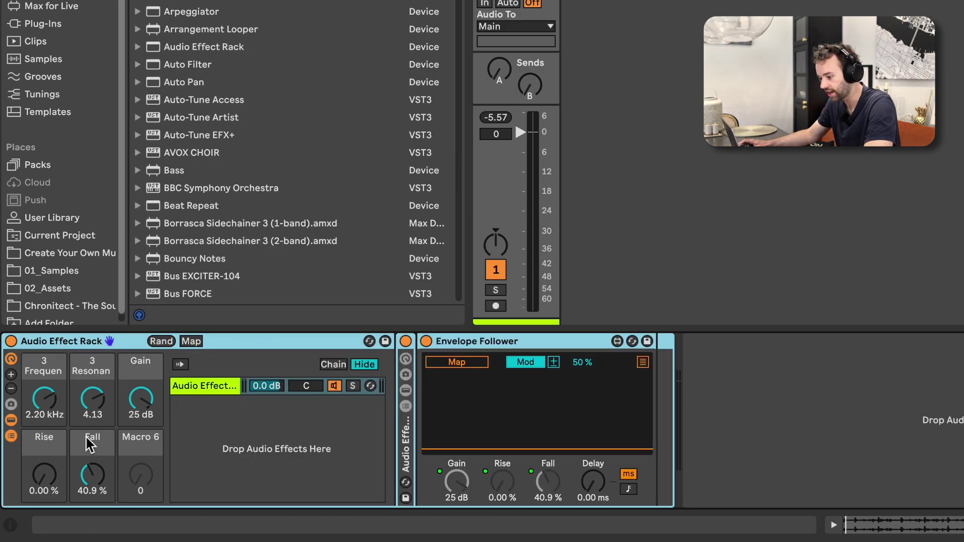
{"action": "right_click", "coordinate": [226, 433]}
{"action": "left_click", "coordinate": [246, 434]}
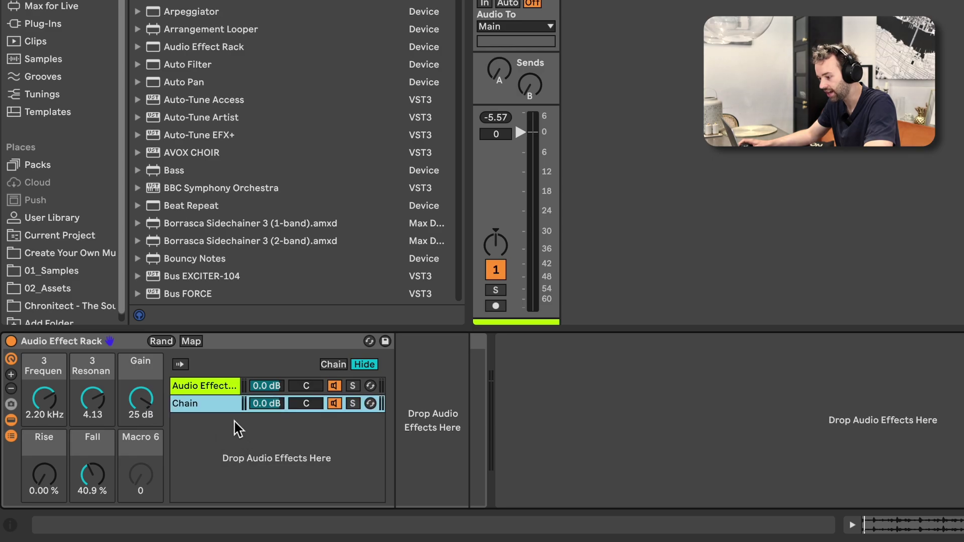
Step: Deactivate the outer rack's first chain and rename it Listen, and rename the empty chain Thru
{"action": "left_click", "coordinate": [224, 394]}
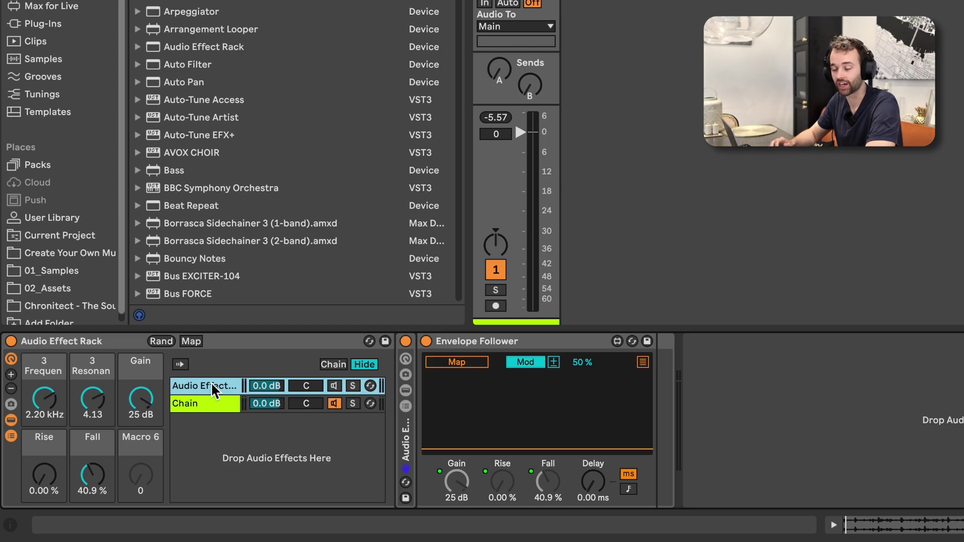
{"action": "key", "text": "super+r"}
{"action": "type", "text": "Listen"}
{"action": "key", "text": "Return"}
{"action": "left_click", "coordinate": [206, 405]}
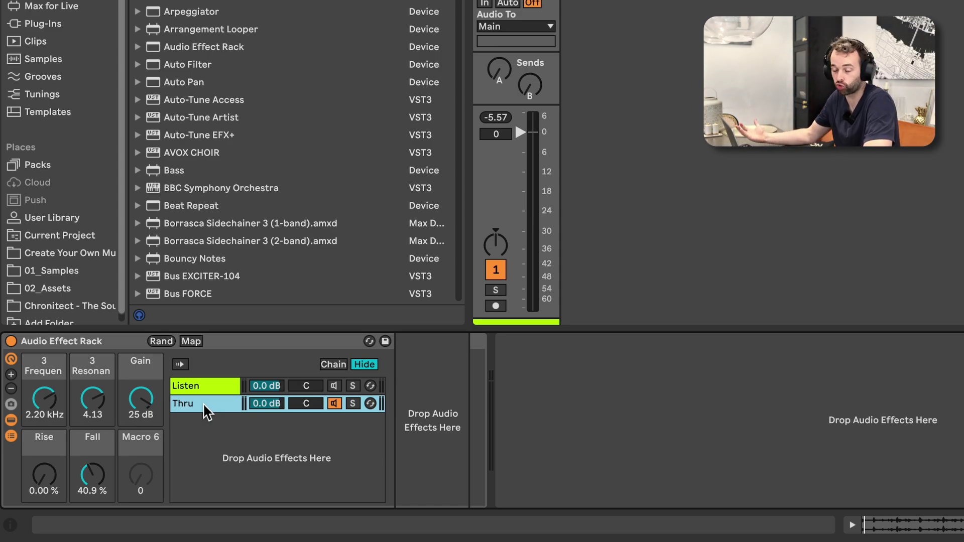
Step: Add an EQ Eight to the track after the outer Audio Effect Rack
{"action": "left_click", "coordinate": [231, 385]}
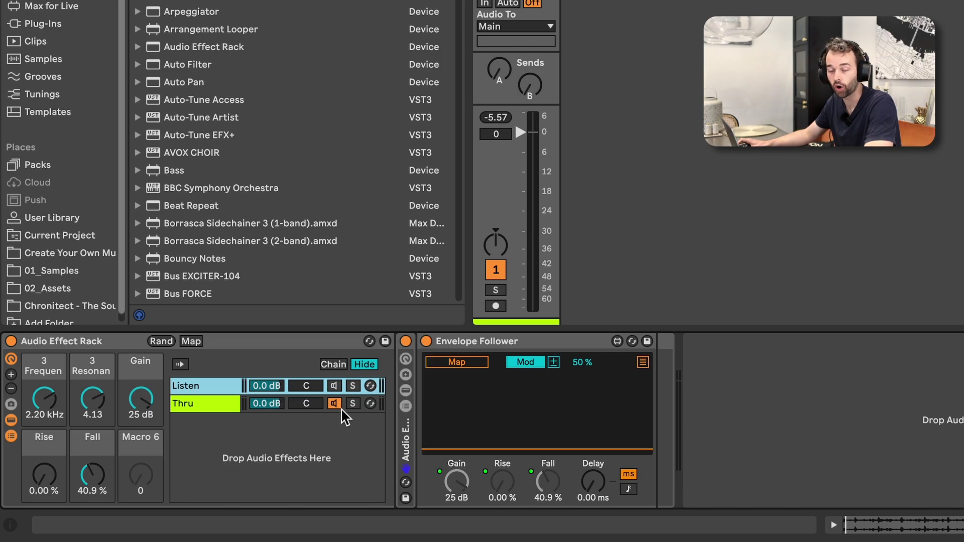
{"action": "left_click", "coordinate": [209, 401]}
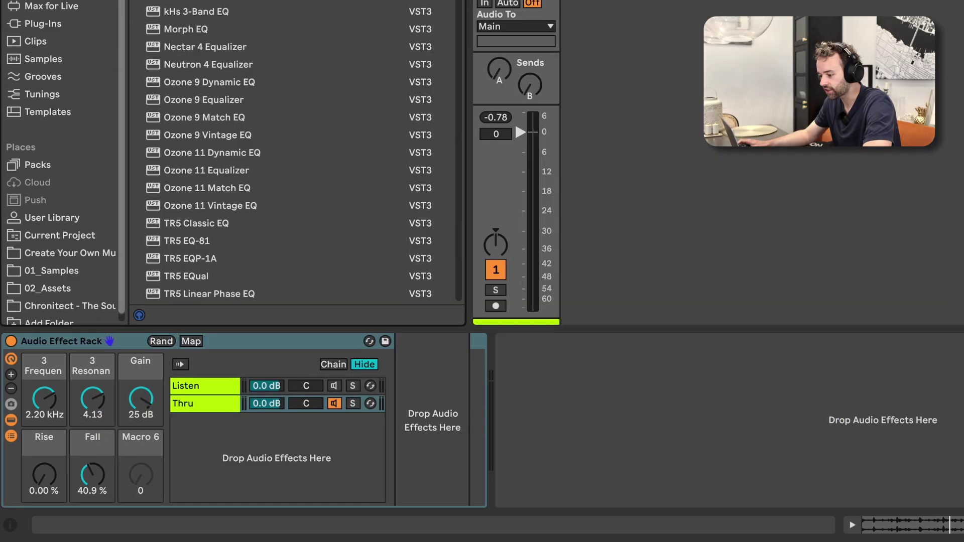
{"action": "left_click_drag", "start_coordinate": [348, 106], "coordinate": [549, 398]}
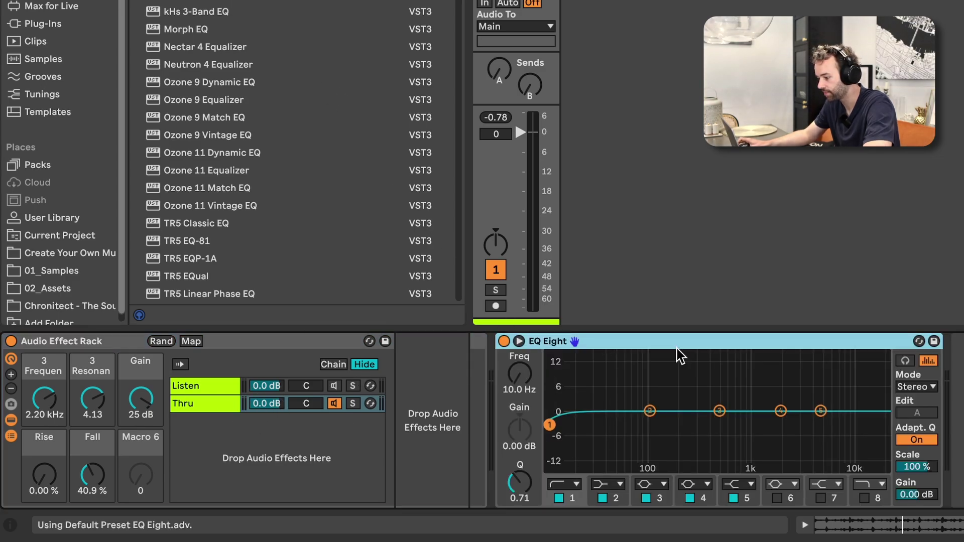
Step: Switch off bands 1, 2, 4 and 5 in EQ Eight, leaving only bell band 3 on
{"action": "left_click", "coordinate": [558, 498]}
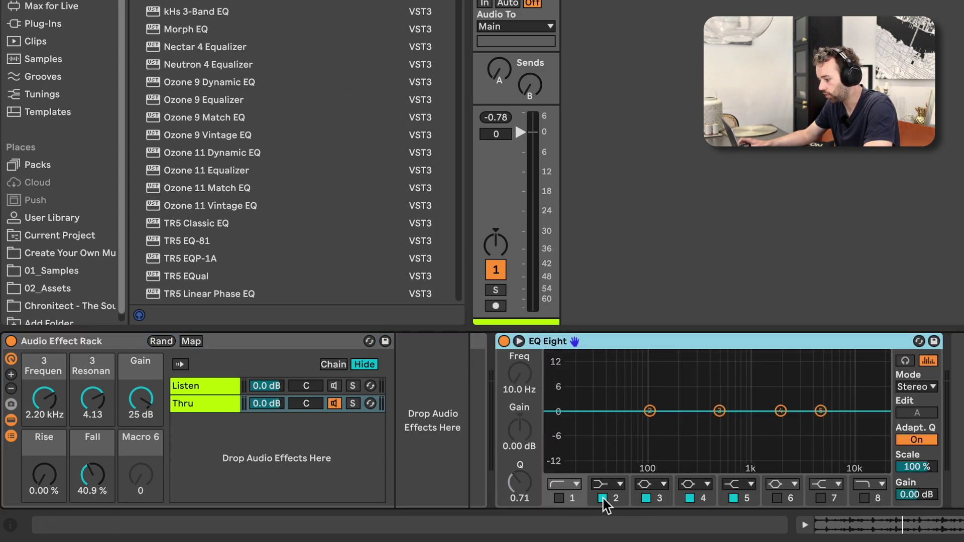
{"action": "left_click", "coordinate": [603, 498]}
{"action": "left_click", "coordinate": [690, 498]}
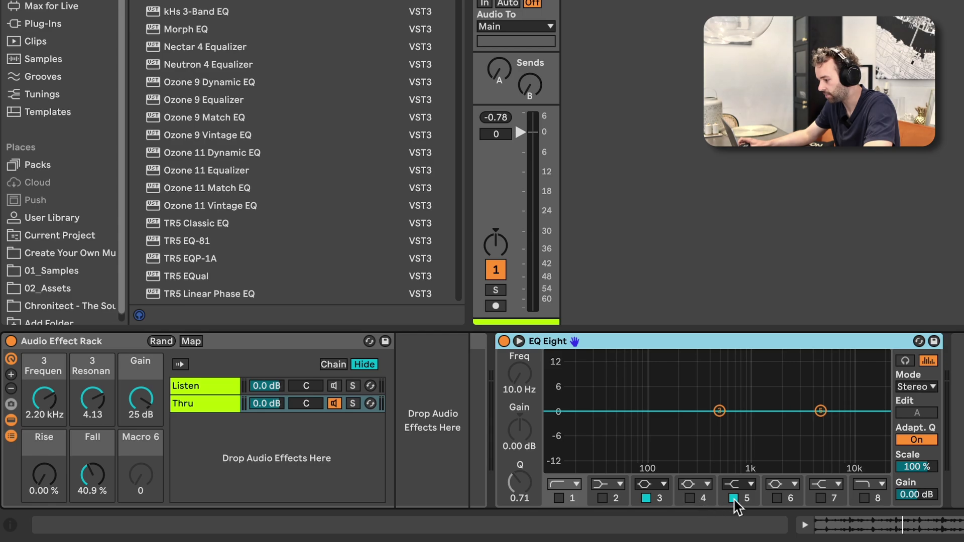
{"action": "left_click", "coordinate": [733, 498]}
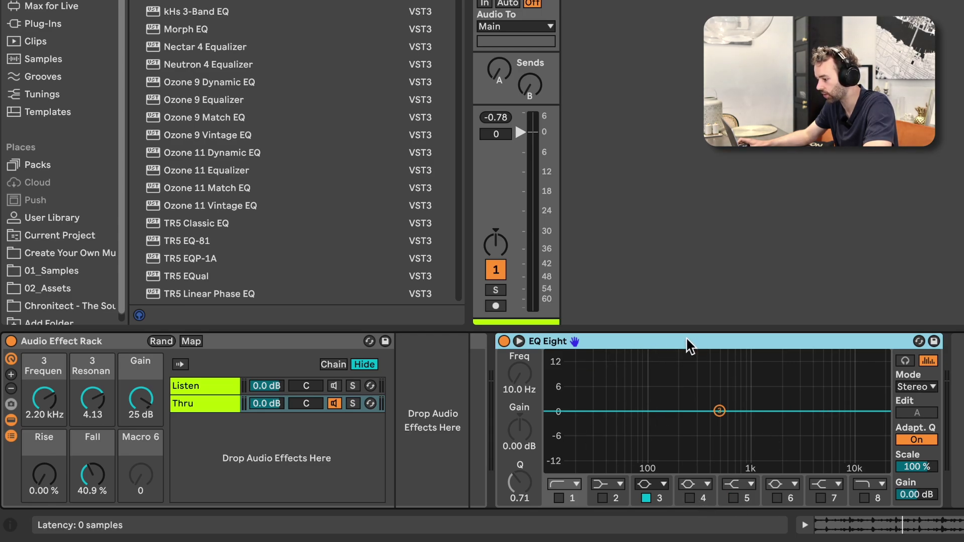
Step: Group the EQ Eight into its own Audio Effect Rack and show the rack's macro controls
{"action": "key", "text": "ctrl+g"}
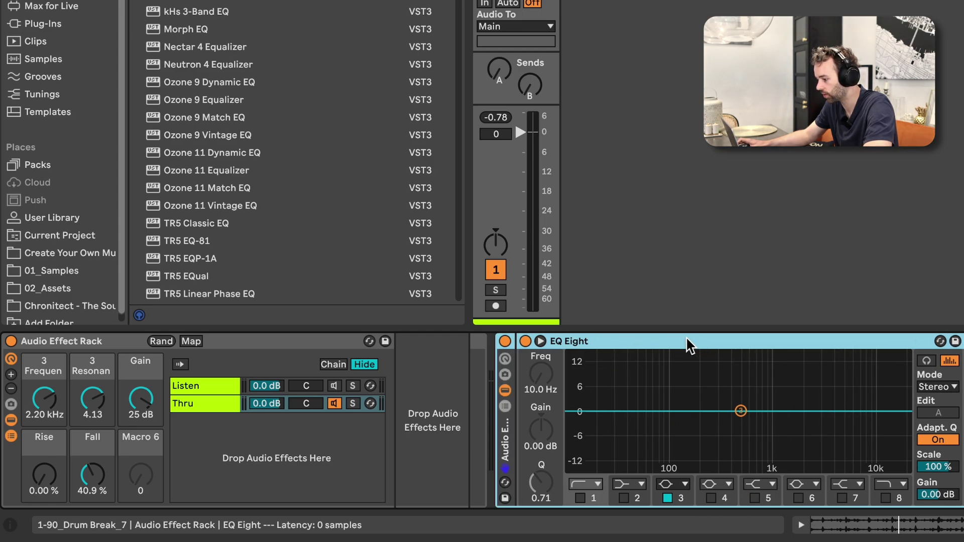
{"action": "left_click", "coordinate": [505, 358]}
{"action": "left_click", "coordinate": [885, 497]}
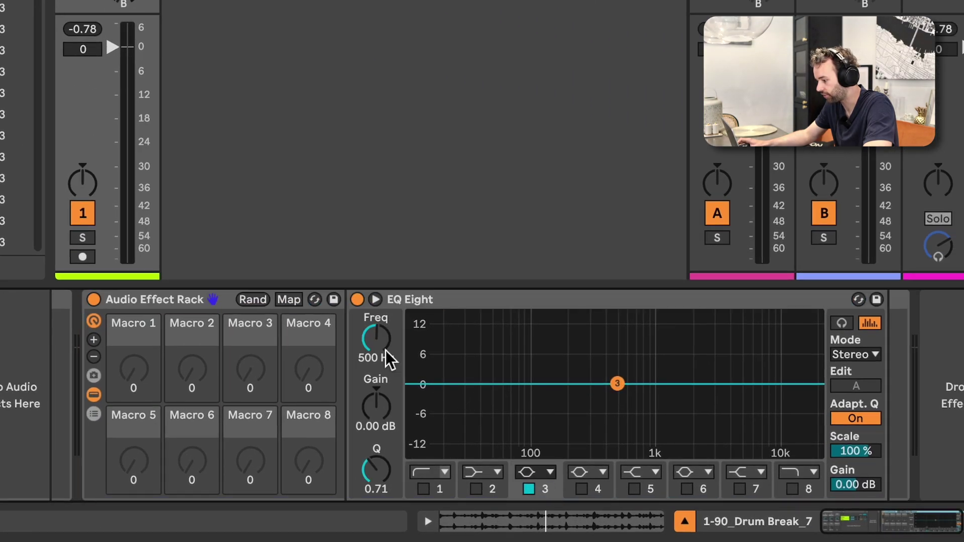
Step: Map EQ Eight band 3's frequency to Macro 1 and its Q to Macro 2 of the new rack
{"action": "right_click", "coordinate": [385, 350]}
{"action": "left_click", "coordinate": [496, 41]}
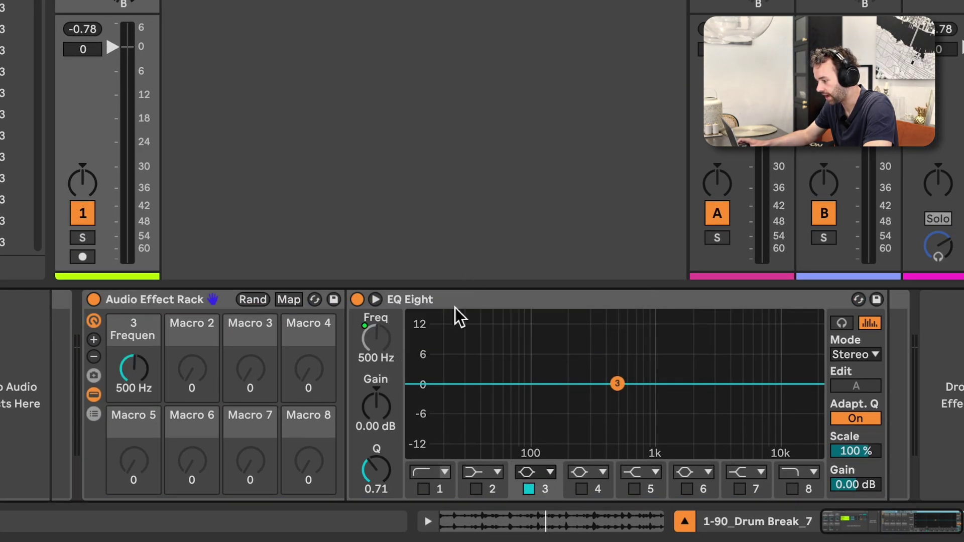
{"action": "right_click", "coordinate": [372, 476]}
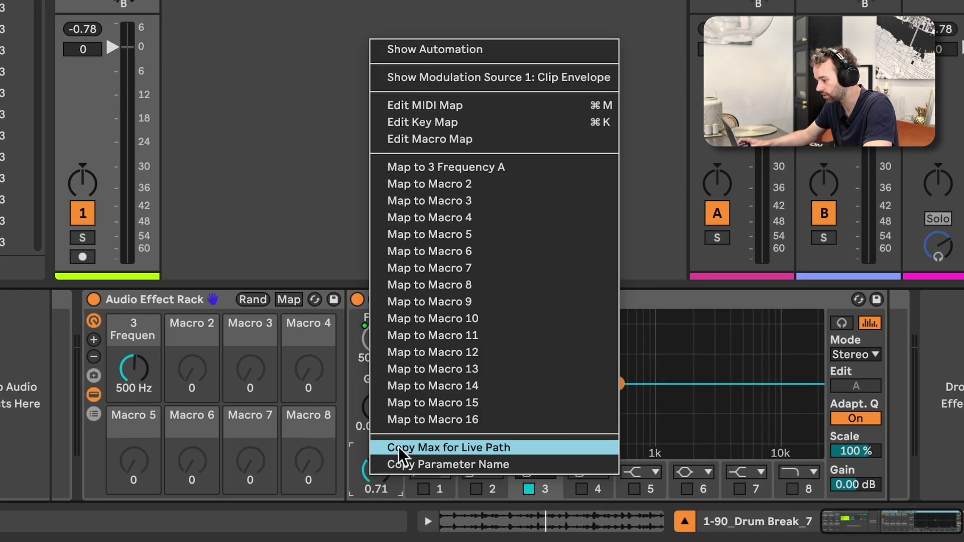
{"action": "left_click", "coordinate": [472, 184]}
{"action": "left_click", "coordinate": [145, 374]}
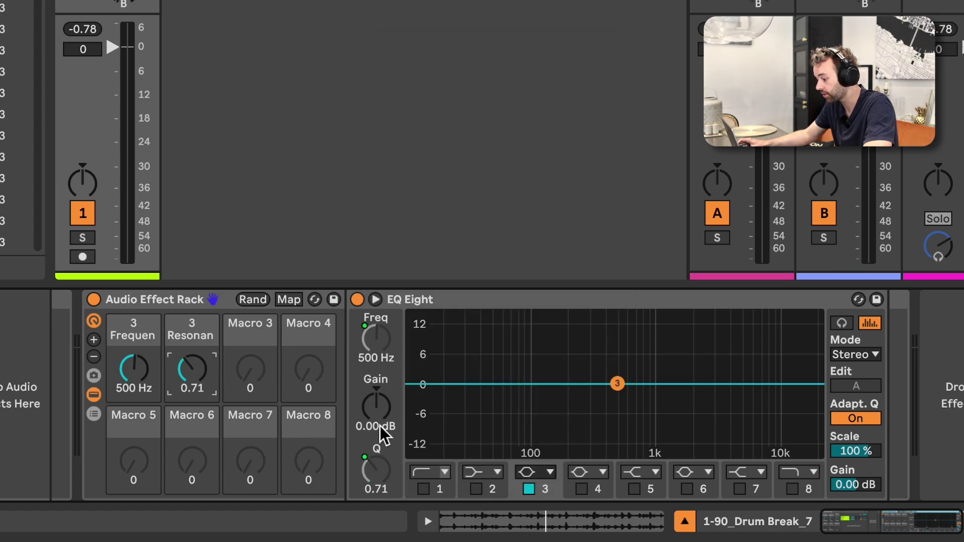
Step: Map EQ Eight band 3's gain to Macro 3 and the EQ's Scale to Macro 4
{"action": "right_click", "coordinate": [374, 409]}
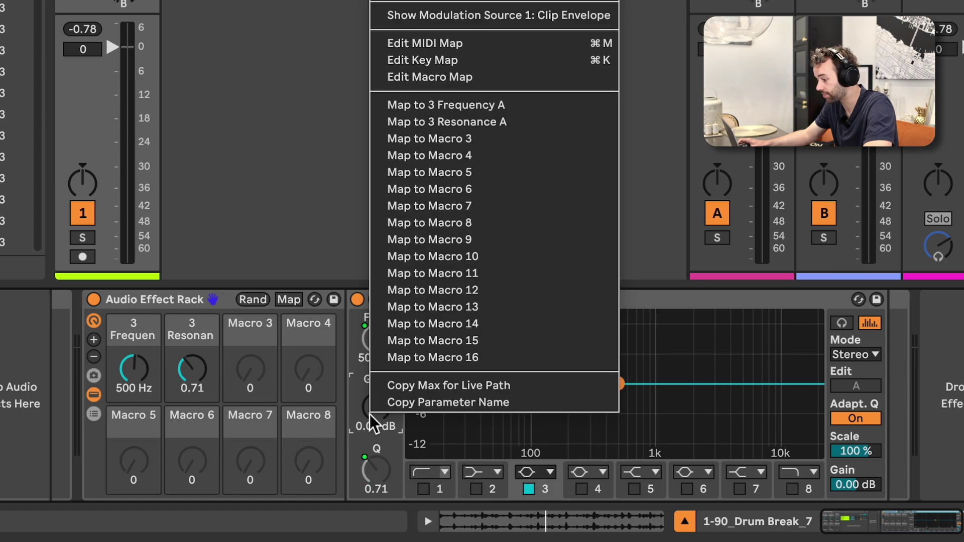
{"action": "left_click", "coordinate": [562, 140]}
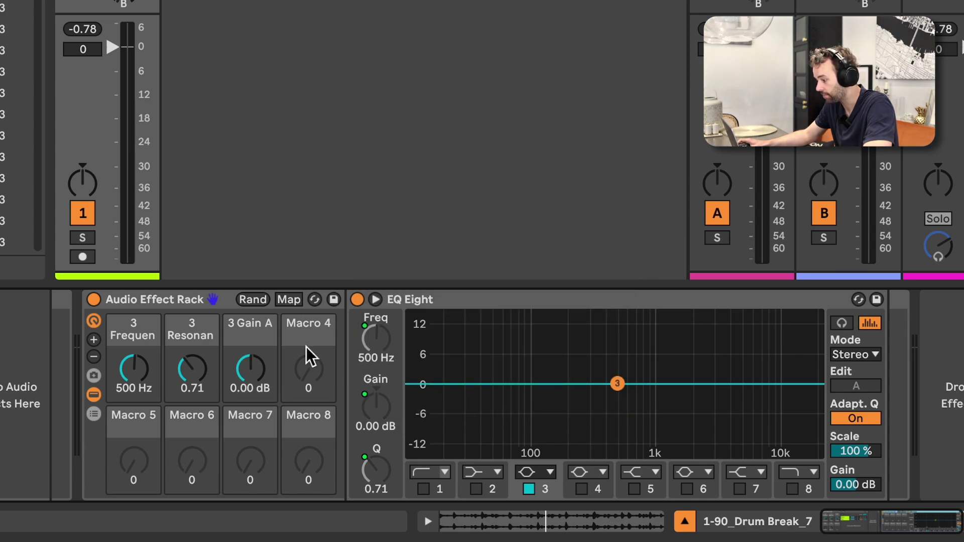
{"action": "right_click", "coordinate": [872, 449]}
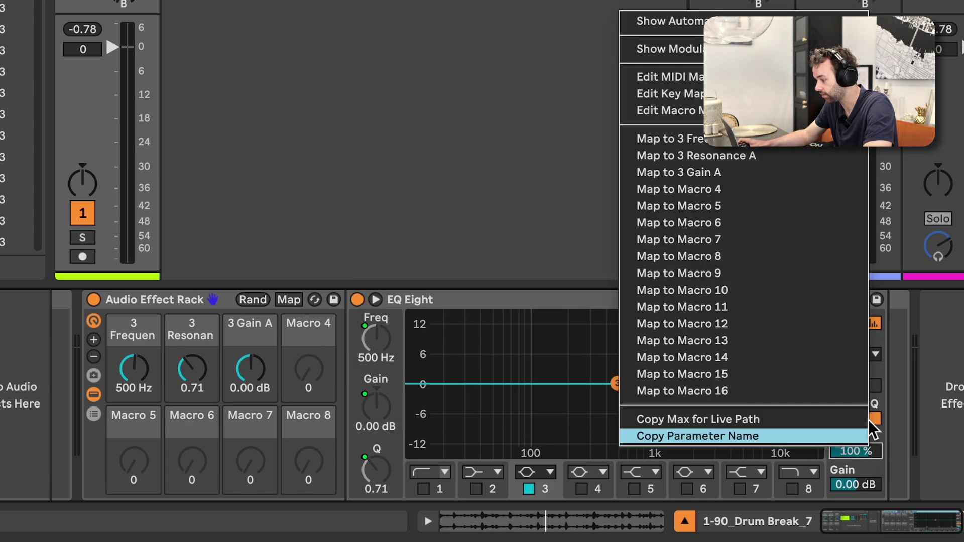
{"action": "left_click", "coordinate": [812, 191]}
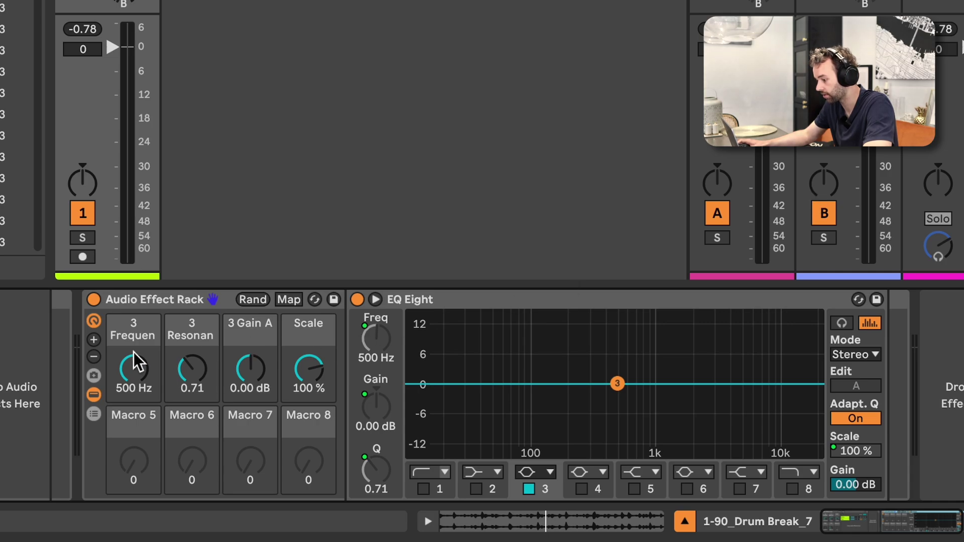
Step: Reduce the EQ rack to four macros and try out its 3 Gain A macro
{"action": "left_click", "coordinate": [94, 358]}
{"action": "left_click", "coordinate": [96, 358]}
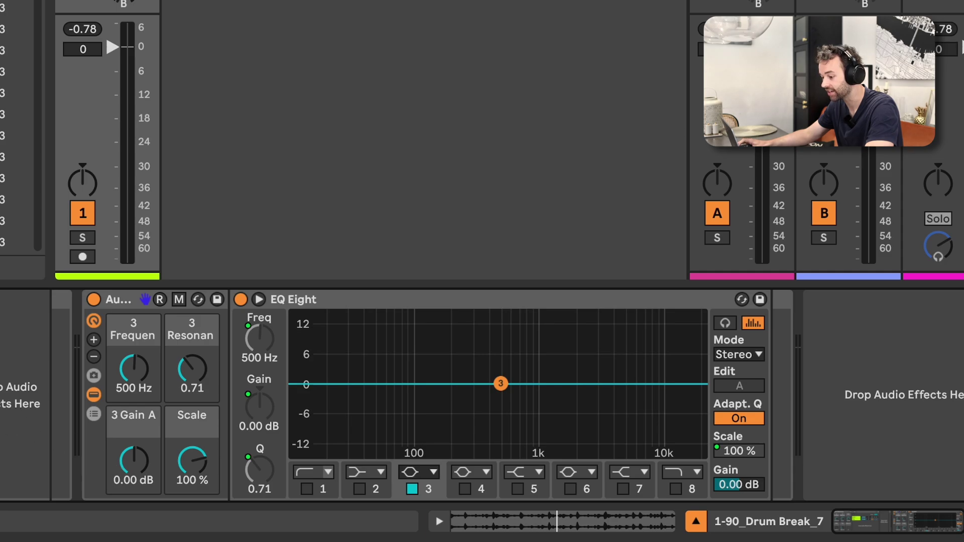
{"action": "left_click_drag", "start_coordinate": [354, 466], "coordinate": [355, 497]}
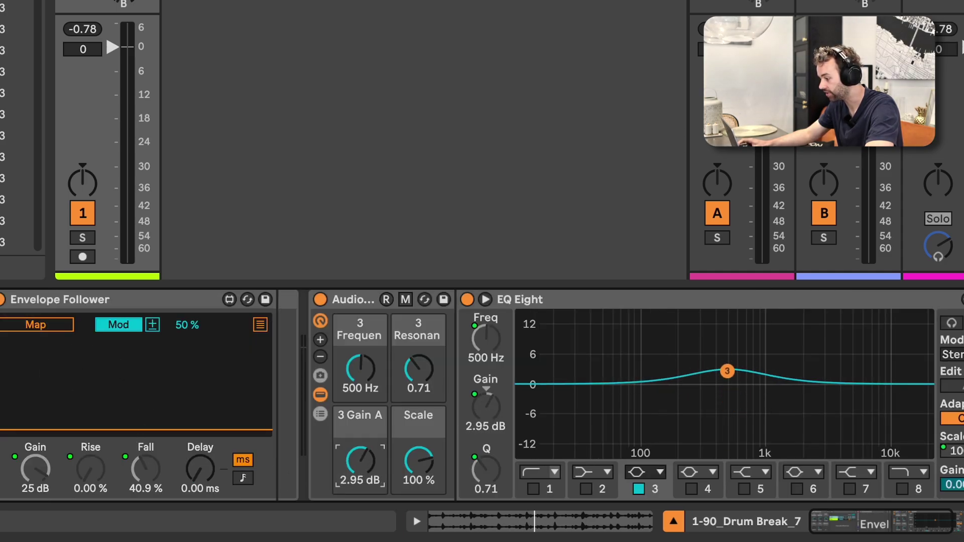
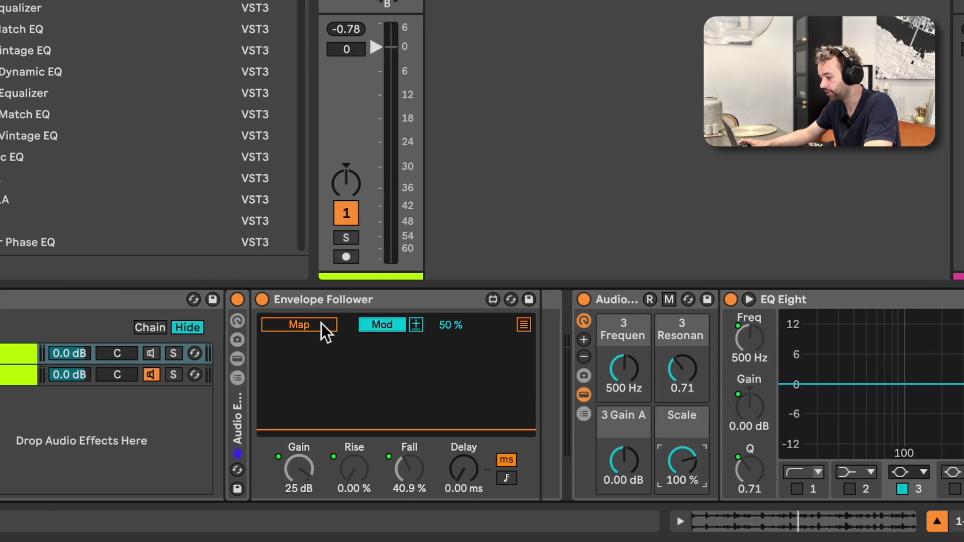
Step: Map the Envelope Follower to the EQ rack's Scale macro and switch the mapping from modulation to Remote
{"action": "left_click", "coordinate": [321, 323]}
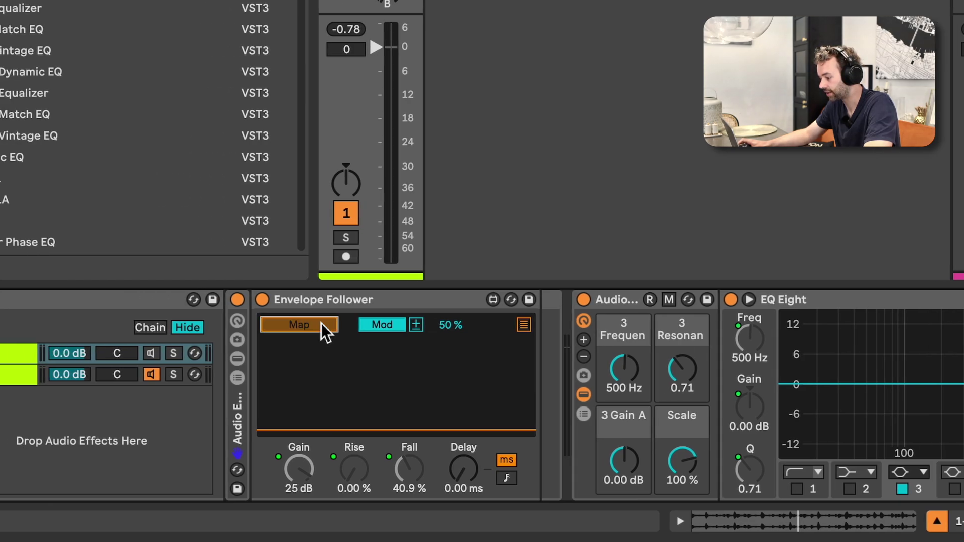
{"action": "left_click", "coordinate": [692, 462]}
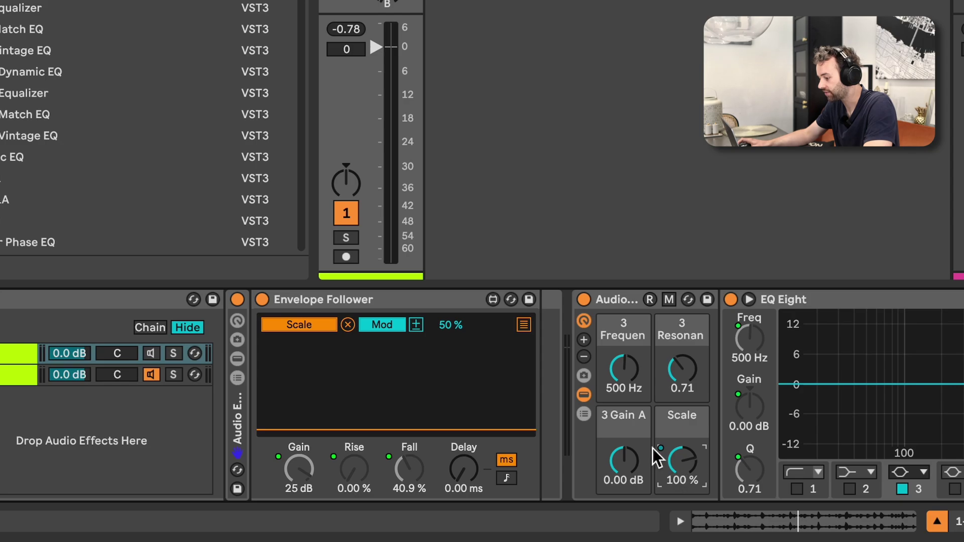
{"action": "left_click", "coordinate": [390, 325]}
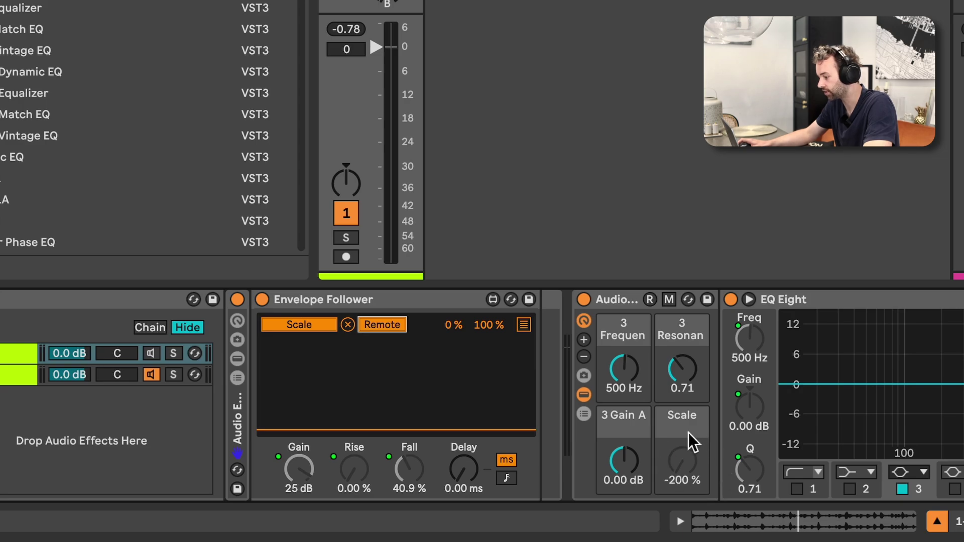
Step: Set the minimum of the EQ rack's Scale macro mapping to 0 % and leave macro mapping
{"action": "left_click", "coordinate": [669, 300]}
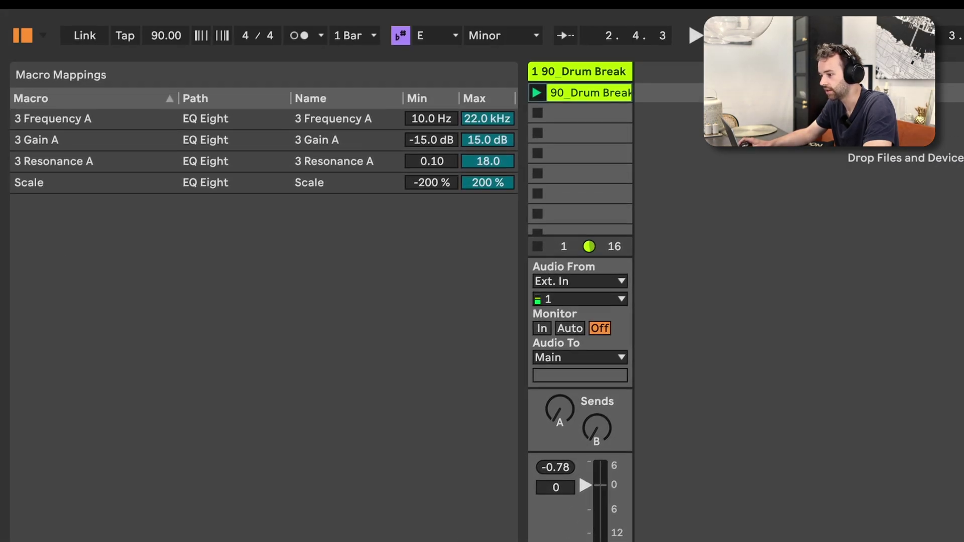
{"action": "left_click", "coordinate": [208, 184]}
{"action": "left_click", "coordinate": [417, 183]}
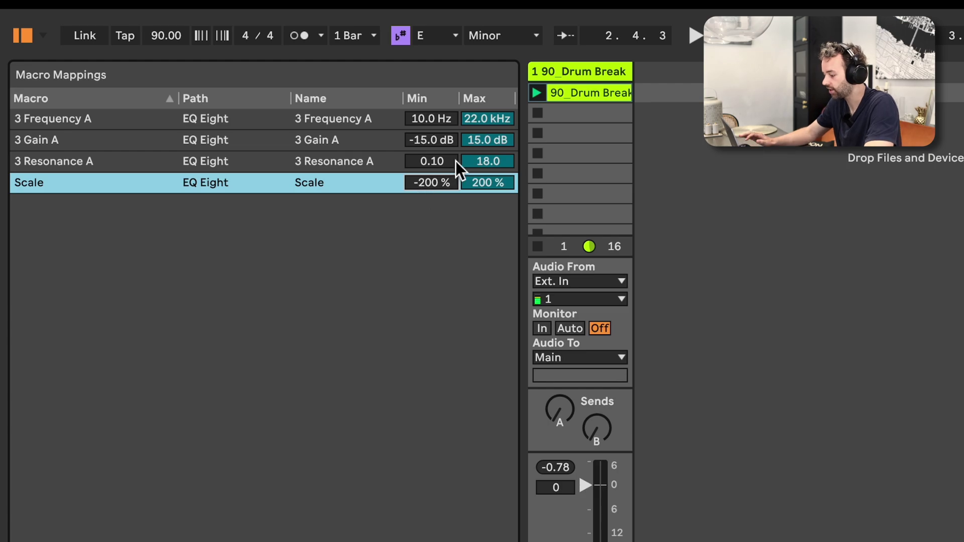
{"action": "type", "text": "0"}
{"action": "key", "text": "Return"}
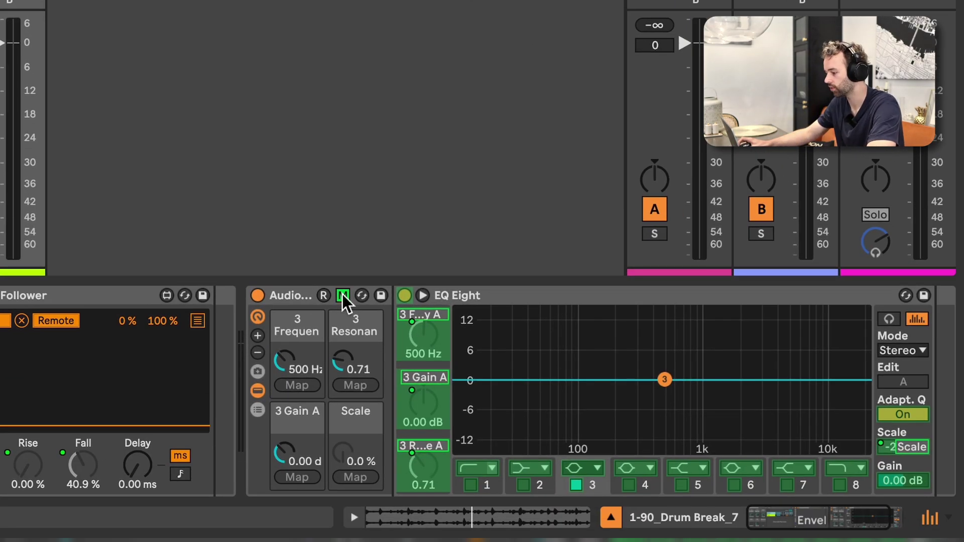
{"action": "left_click", "coordinate": [342, 296]}
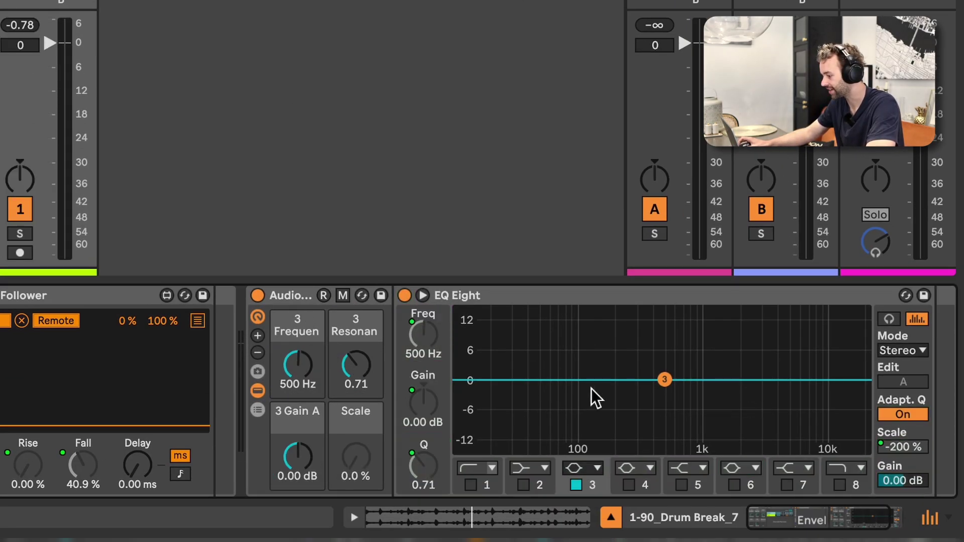
Step: Turn off EQ Eight's Adaptive Q, play the drum break and sweep the 3 Gain A macro down, then up to about 4.6 dB
{"action": "left_click", "coordinate": [918, 415]}
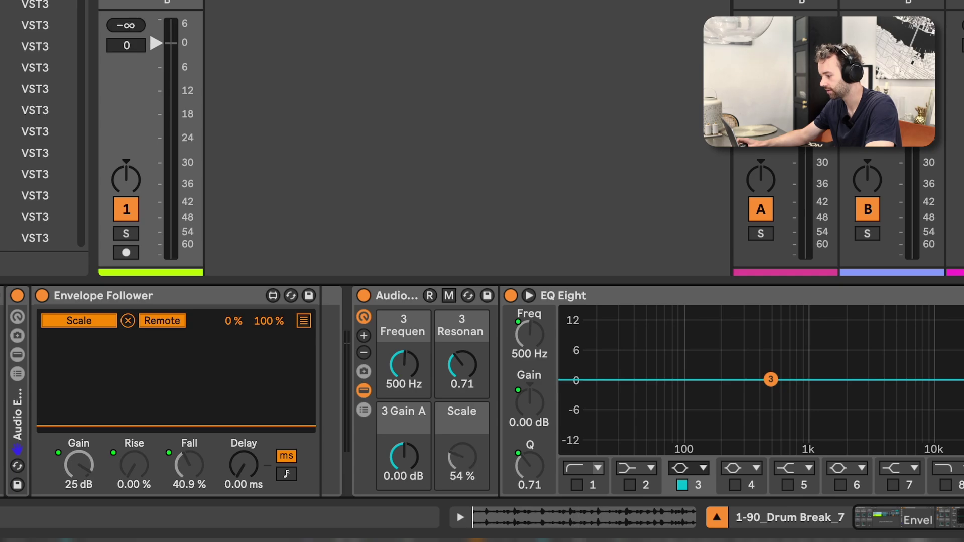
{"action": "key", "text": "space"}
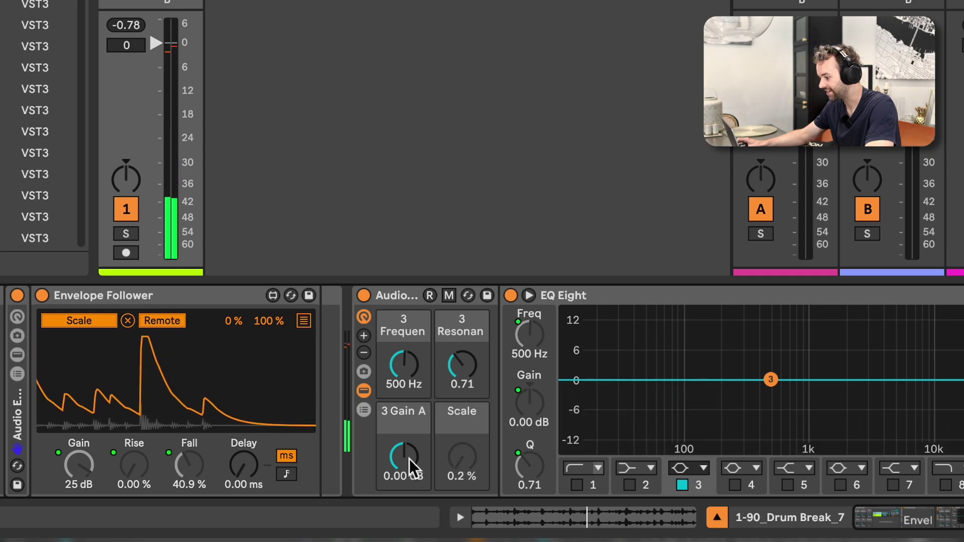
{"action": "left_click_drag", "start_coordinate": [409, 459], "coordinate": [408, 507]}
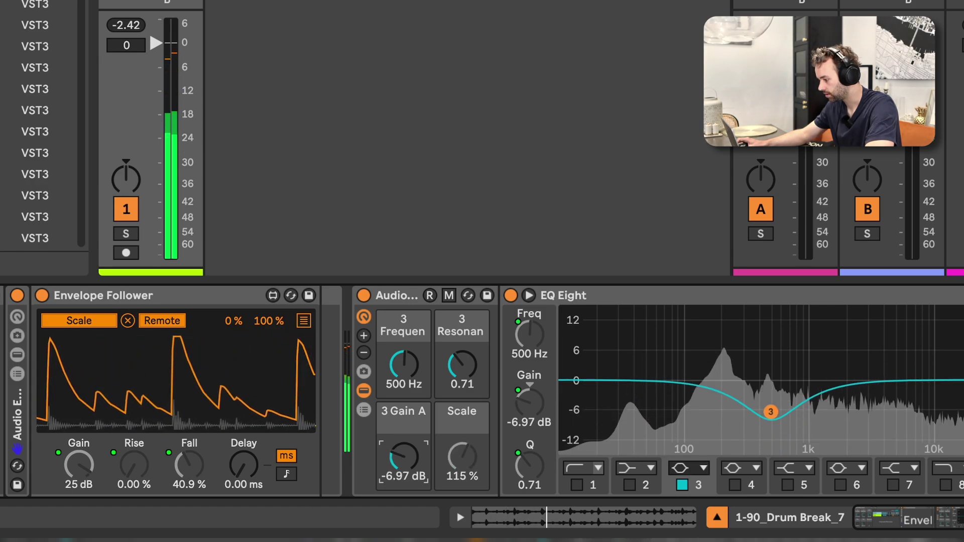
{"action": "left_click_drag", "start_coordinate": [409, 457], "coordinate": [408, 389]}
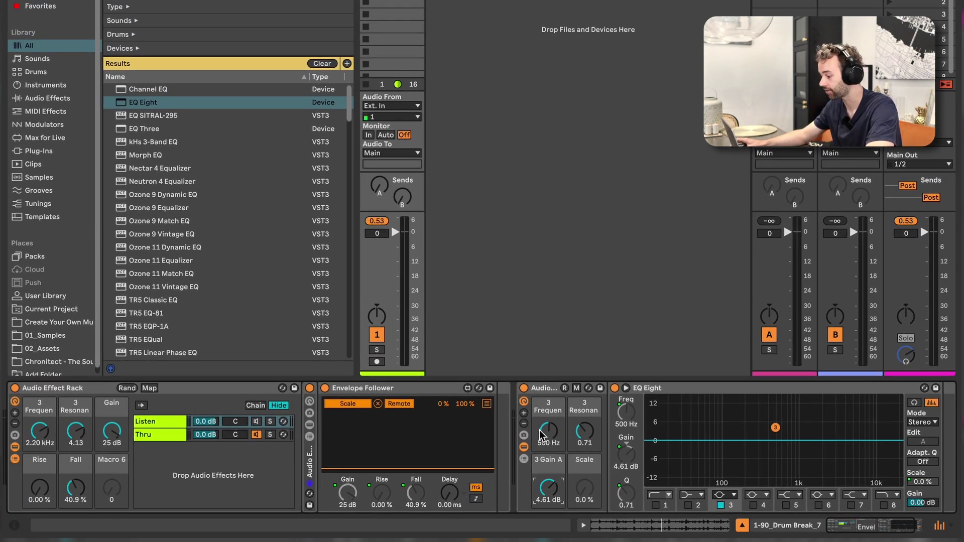
Step: Select the Listen/Thru rack together with the EQ Eight rack and group both into one enclosing Audio Effect Rack
{"action": "left_click", "coordinate": [547, 392]}
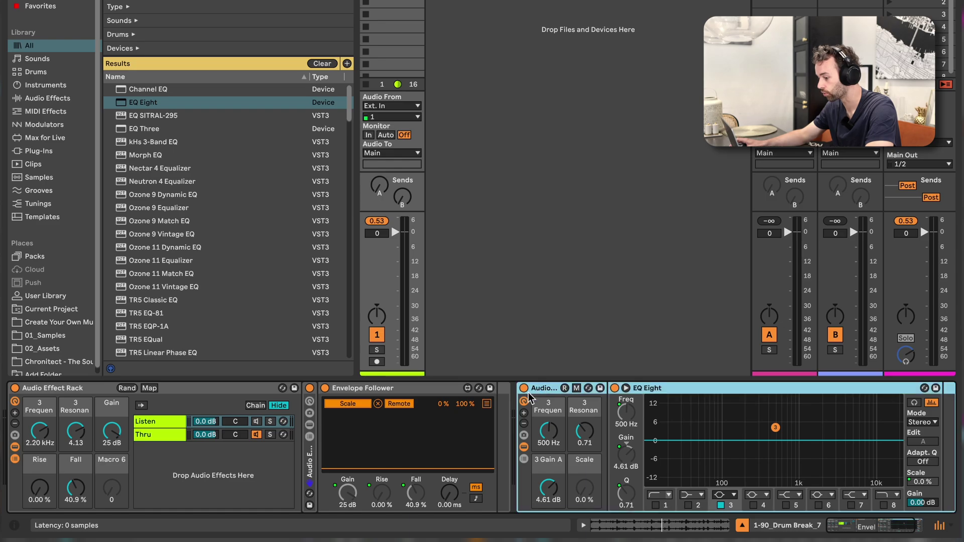
{"action": "left_click", "coordinate": [71, 391]}
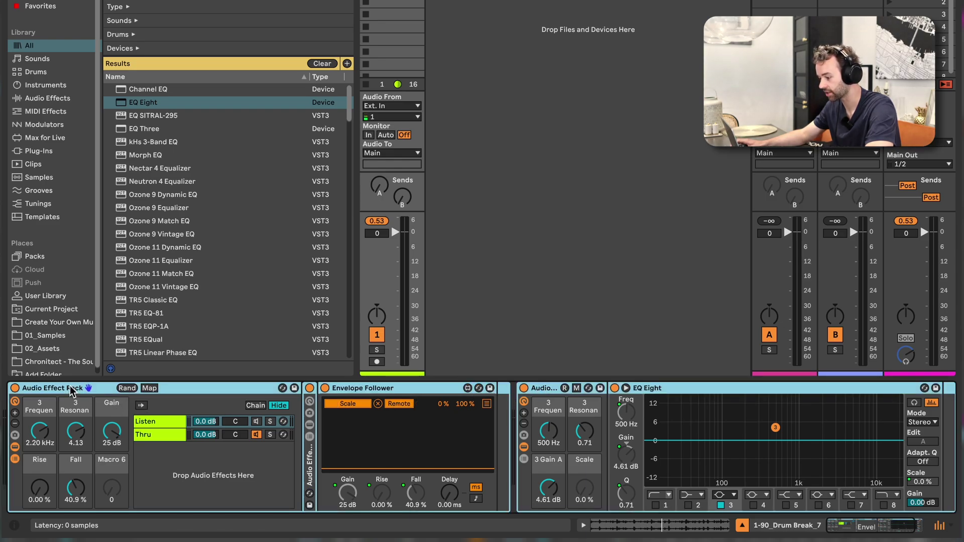
{"action": "key", "text": "super+g"}
Step: Hide the Listen/Thru rack's chain list and devices, and show the enclosing rack's macro controls
{"action": "left_click", "coordinate": [175, 421]}
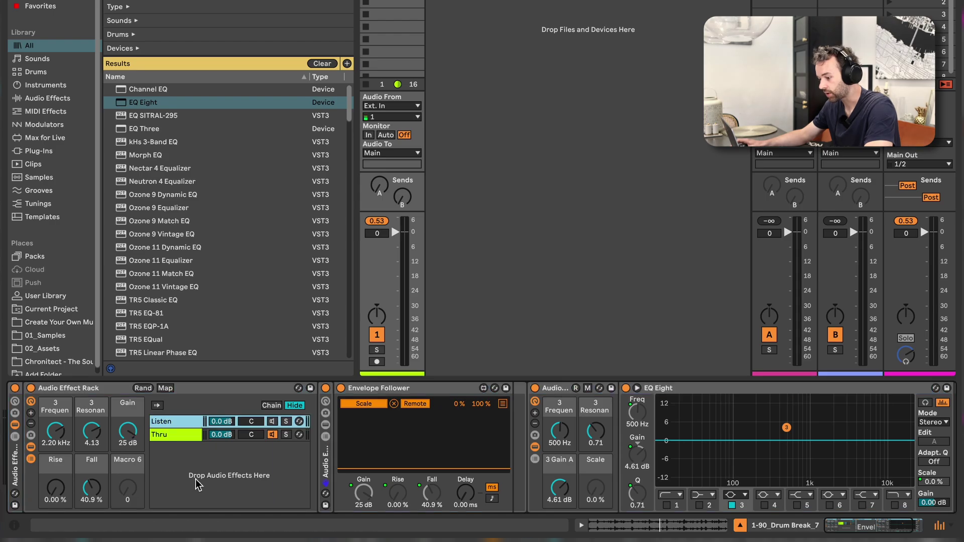
{"action": "left_click", "coordinate": [46, 388]}
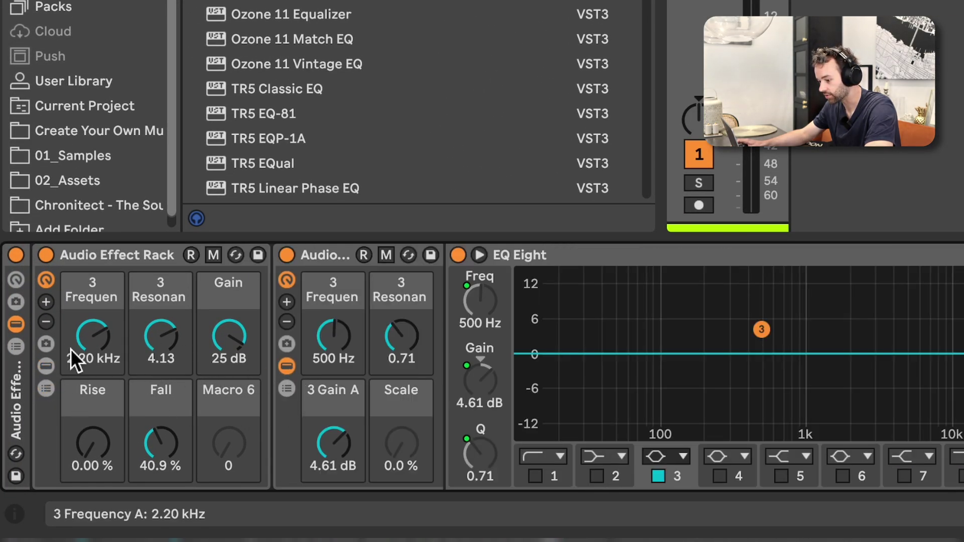
{"action": "left_click", "coordinate": [15, 277]}
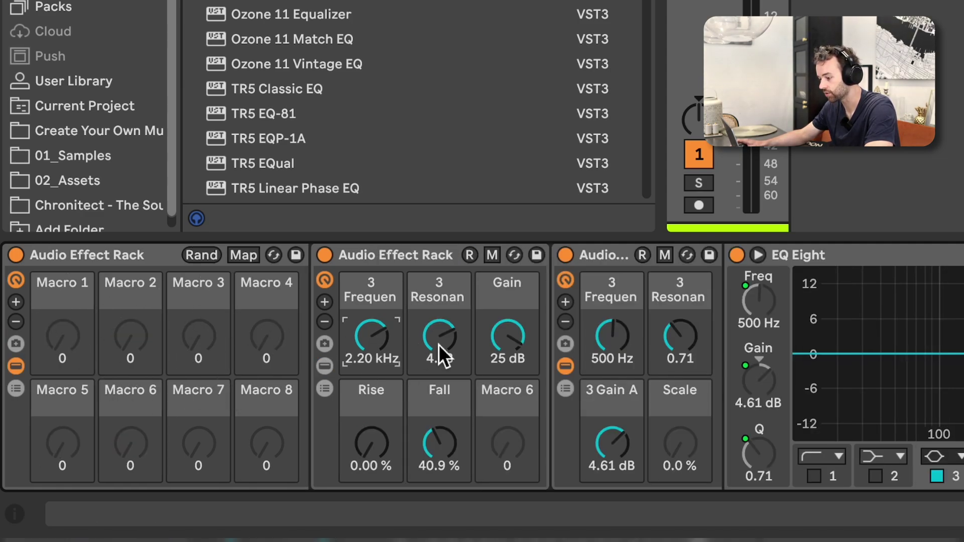
Step: Map both inner racks' 3 Frequency A macros to Macro 1 of the enclosing rack and set it to about 655 Hz
{"action": "left_click", "coordinate": [674, 348]}
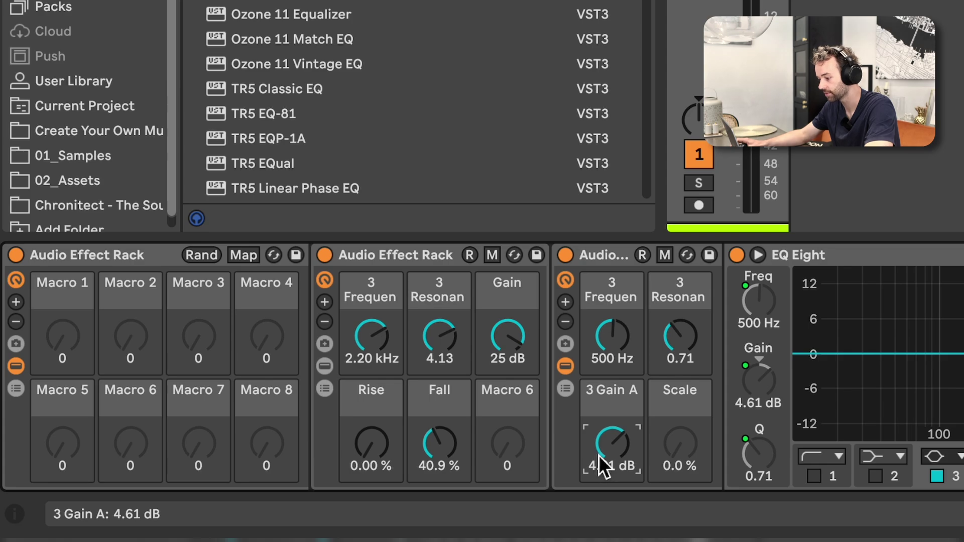
{"action": "right_click", "coordinate": [369, 343]}
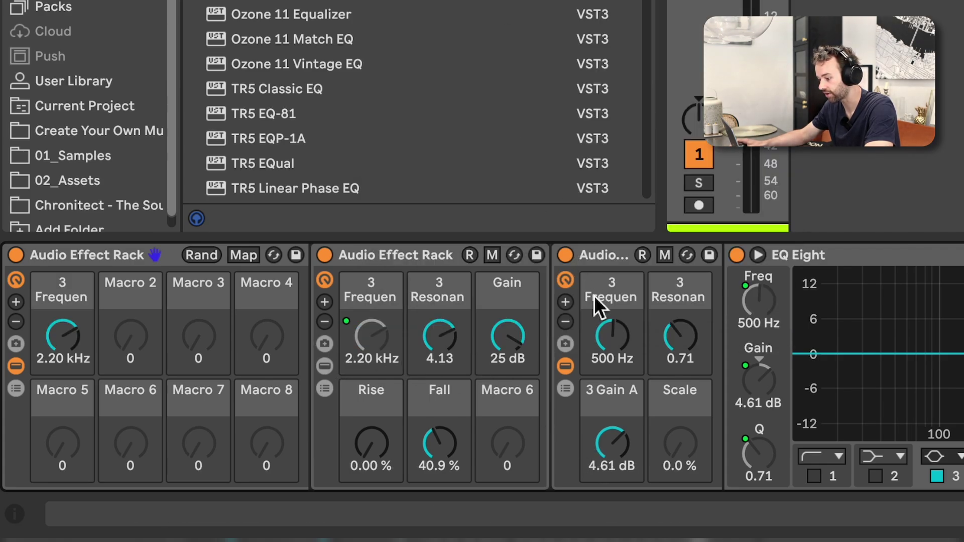
{"action": "right_click", "coordinate": [607, 332]}
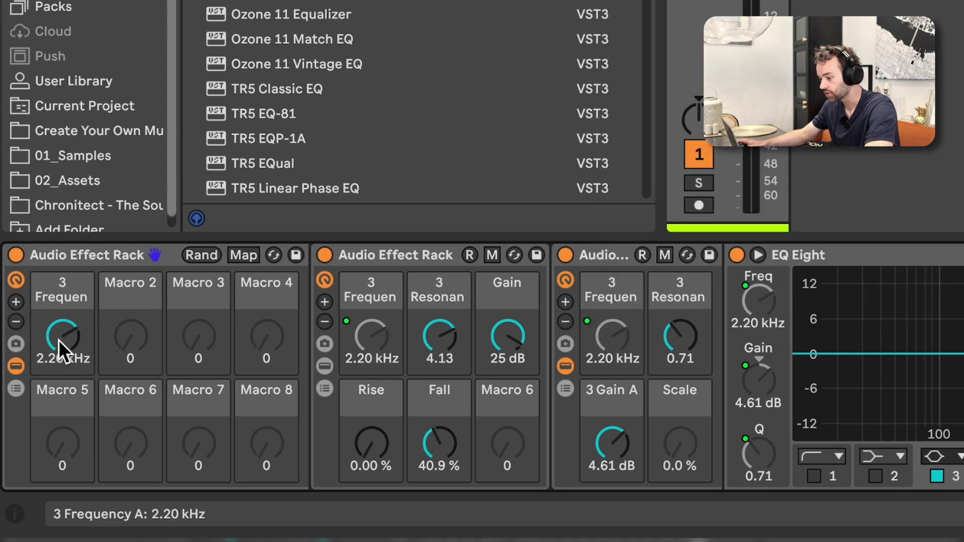
{"action": "left_click_drag", "start_coordinate": [63, 346], "coordinate": [99, 359]}
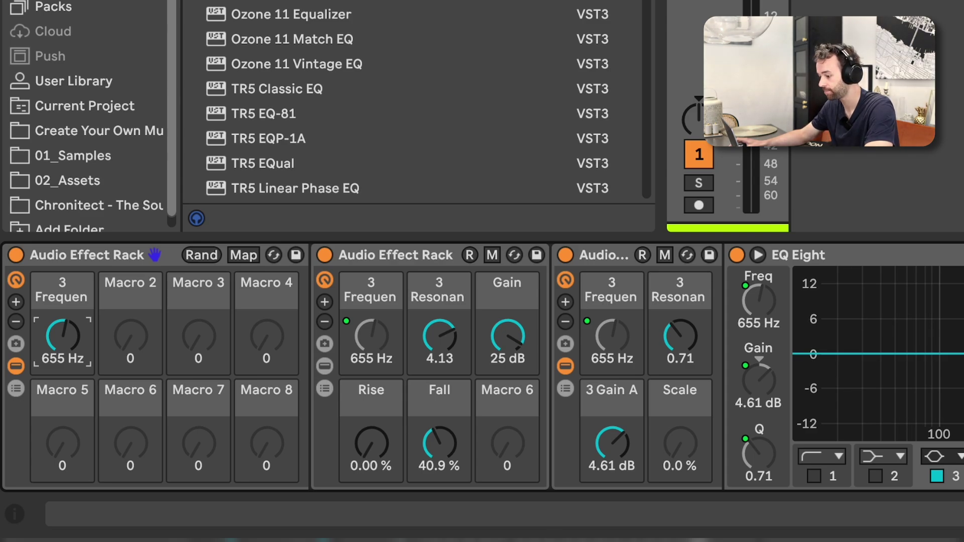
Step: Map both inner racks' 3 Resonance A macros to Macro 2 of the enclosing rack
{"action": "right_click", "coordinate": [448, 354]}
{"action": "left_click", "coordinate": [482, 2]}
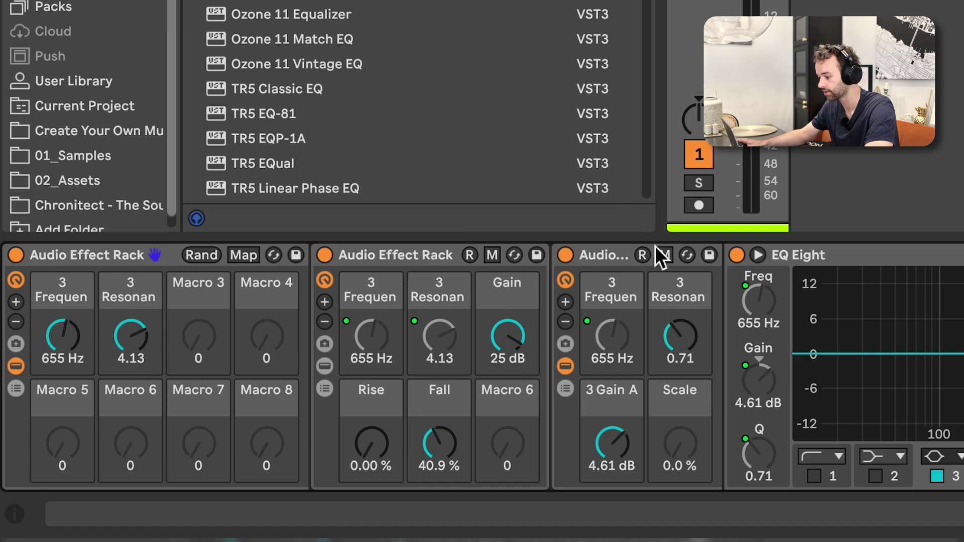
{"action": "right_click", "coordinate": [685, 334]}
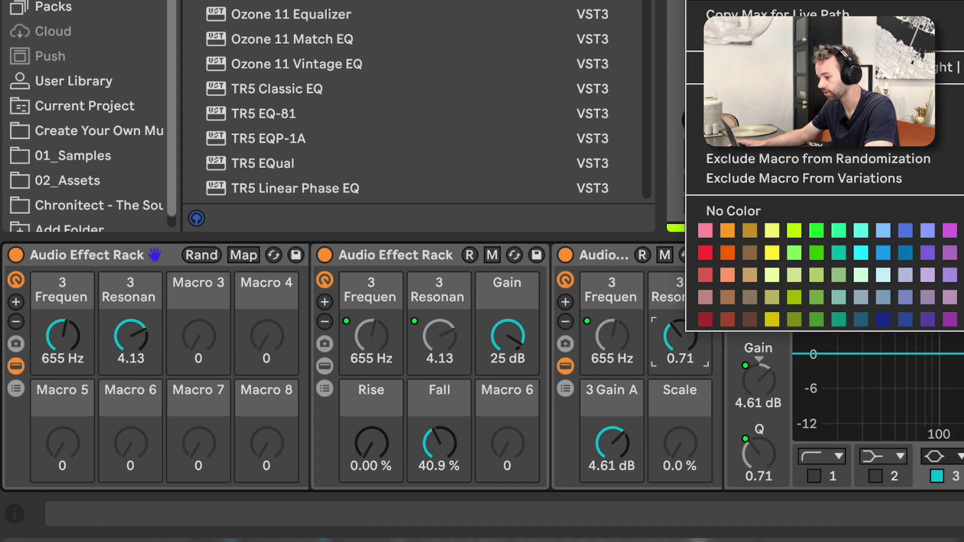
{"action": "left_click", "coordinate": [720, 3]}
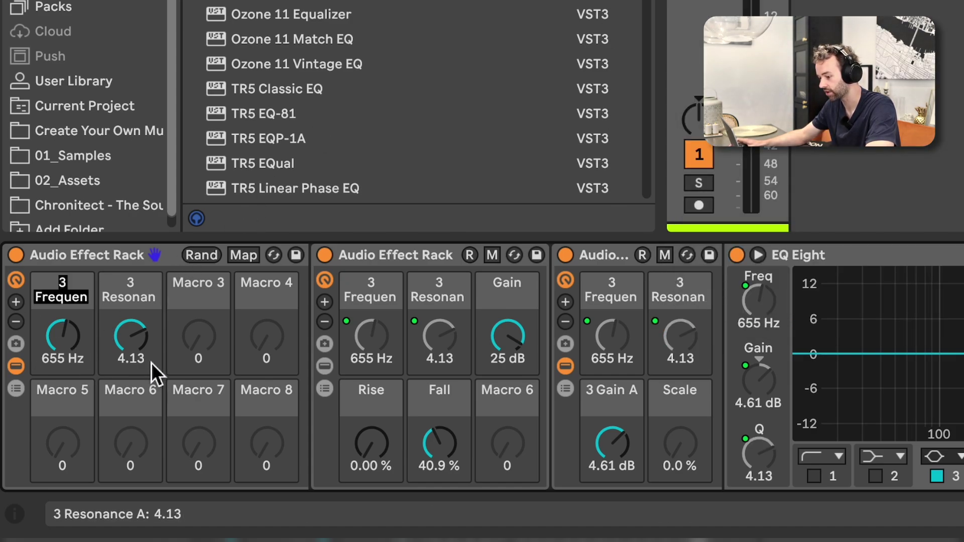
Step: Rename the enclosing rack's first macro as Freq. and its second macro as Q
{"action": "type", "text": "Freq."}
{"action": "key", "text": "Return"}
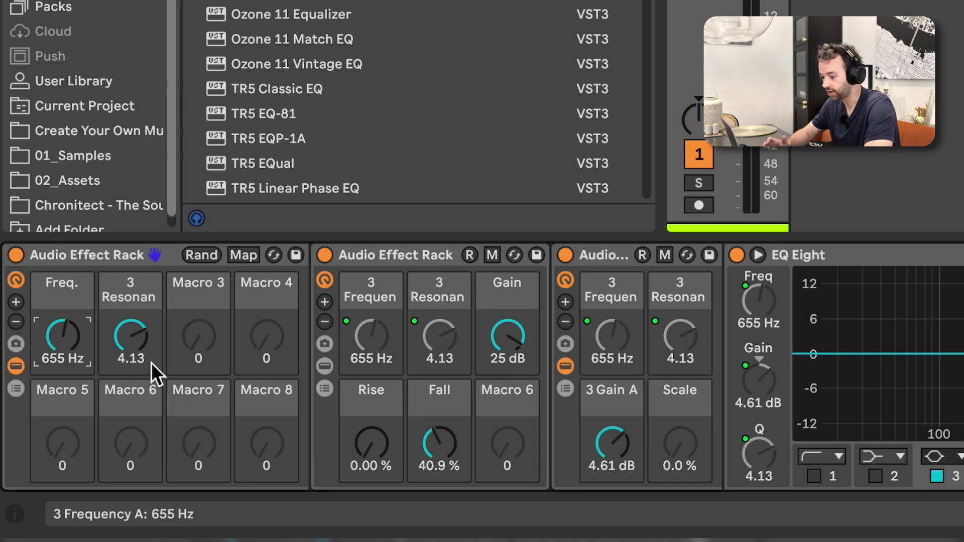
{"action": "left_click", "coordinate": [139, 342]}
{"action": "key", "text": "ctrl+r"}
{"action": "type", "text": "Q"}
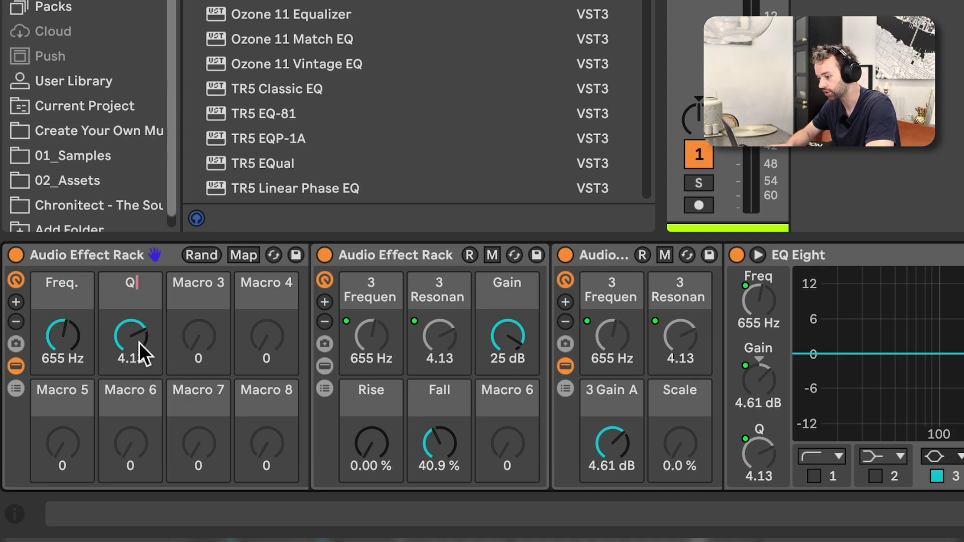
{"action": "key", "text": "Return"}
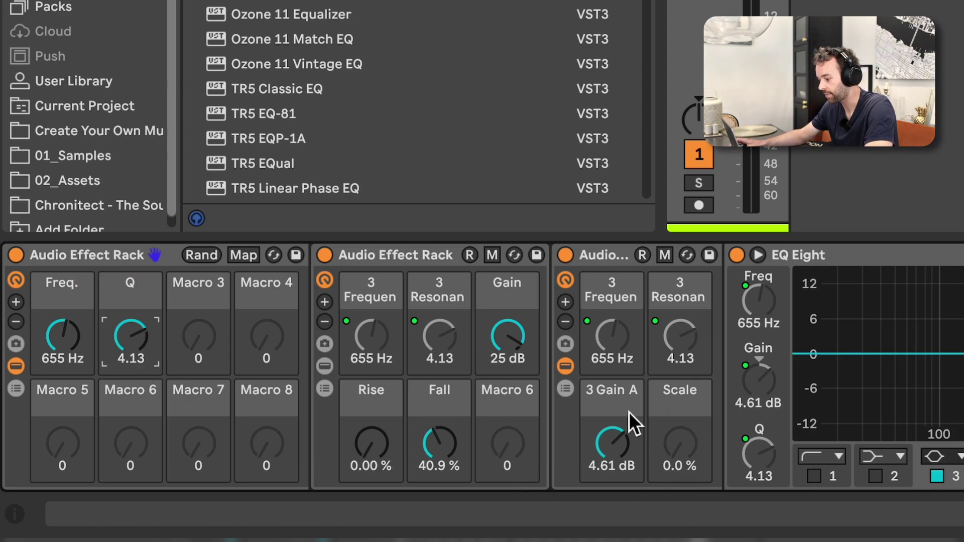
Step: Map the EQ Eight rack's 3 Gain A macro to Macro 3 of the enclosing rack, try it upward and reset it to 0 dB
{"action": "left_click", "coordinate": [612, 255]}
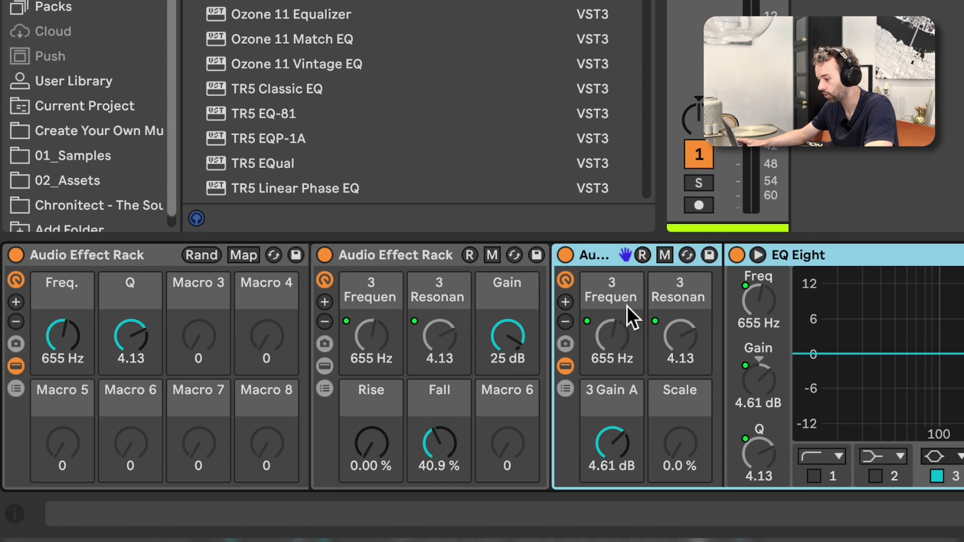
{"action": "right_click", "coordinate": [616, 435]}
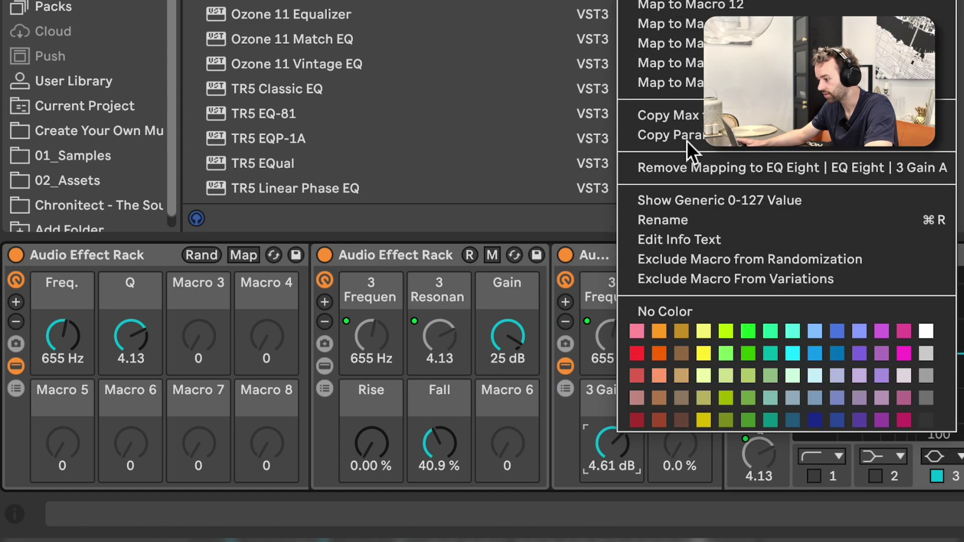
{"action": "left_click", "coordinate": [668, 62]}
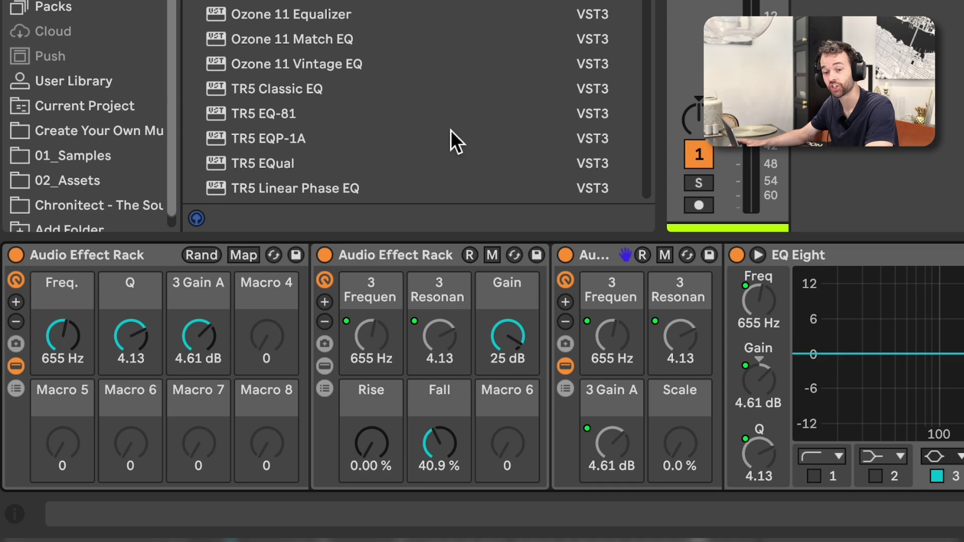
{"action": "double_click", "coordinate": [207, 338]}
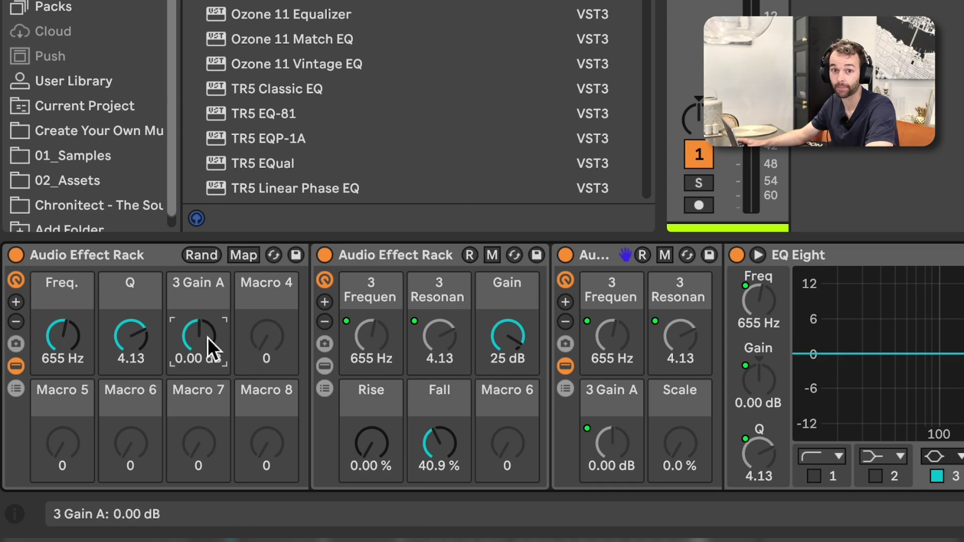
{"action": "left_click_drag", "start_coordinate": [207, 333], "coordinate": [206, 281]}
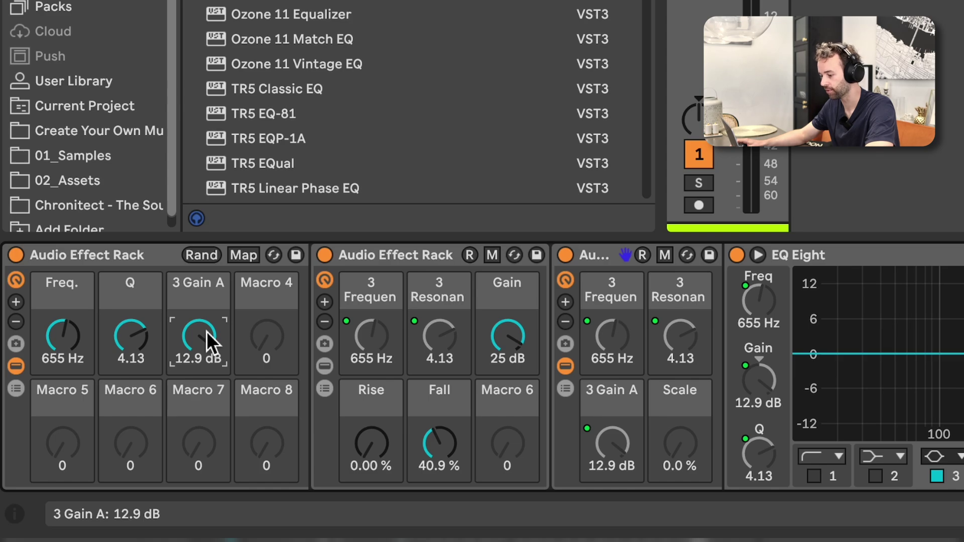
{"action": "key", "text": "Delete"}
Step: Rename the enclosing rack's third macro as Comp / Expand
{"action": "key", "text": "super+r"}
{"action": "type", "text": "Comp / Expa"}
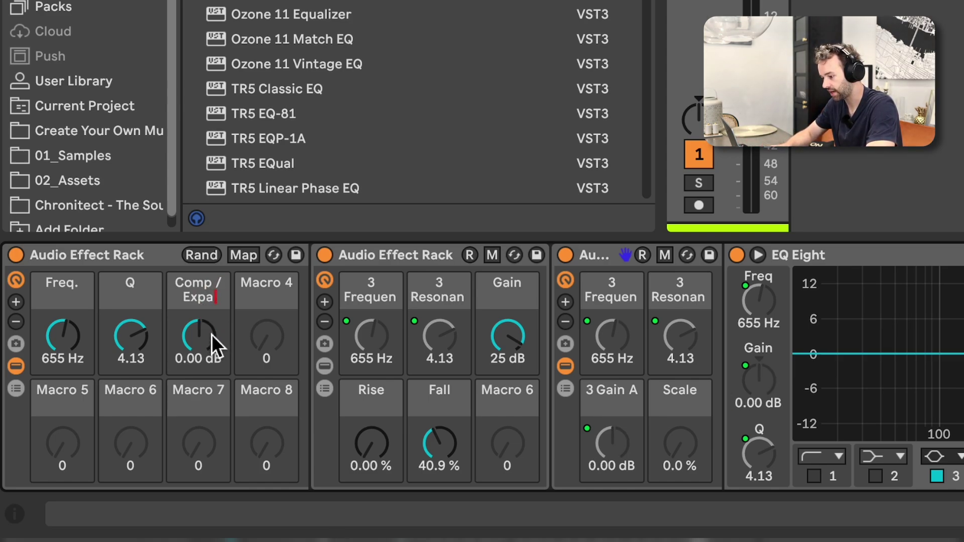
{"action": "type", "text": "nd"}
{"action": "key", "text": "Return"}
Step: Map the detection rack's Gain macro to Macro 4 of the enclosing rack and rename that macro as Intensity
{"action": "left_click", "coordinate": [505, 346]}
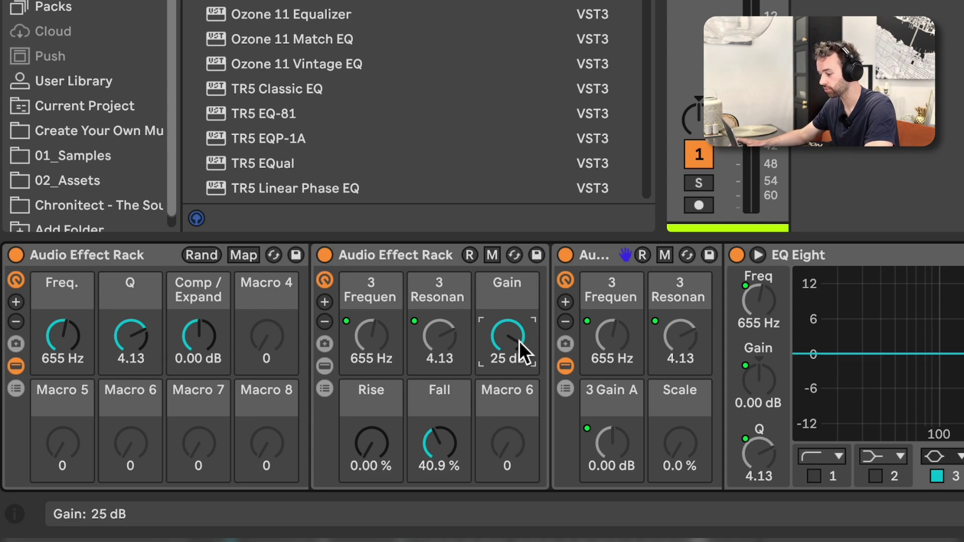
{"action": "right_click", "coordinate": [519, 341]}
{"action": "left_click", "coordinate": [602, 3]}
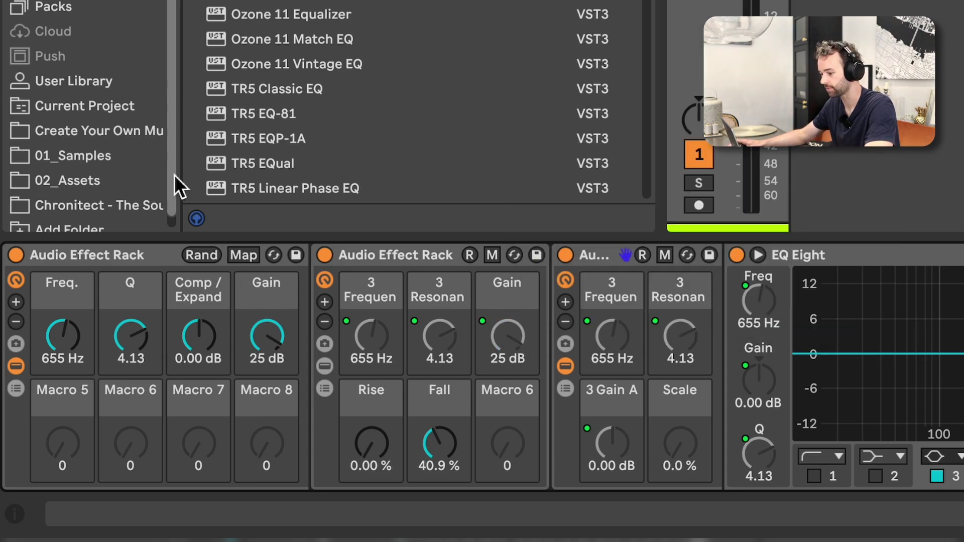
{"action": "left_click", "coordinate": [266, 334]}
{"action": "type", "text": "Intensity"}
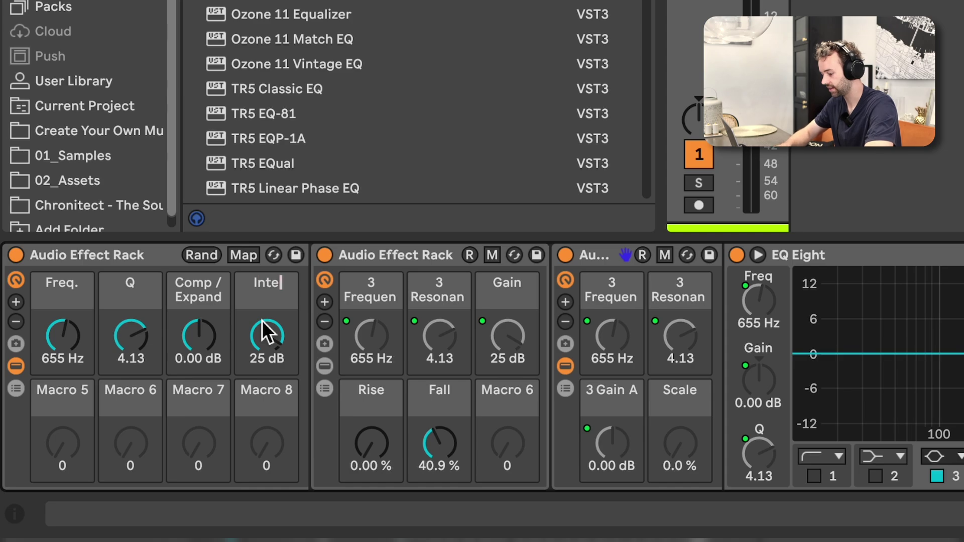
{"action": "key", "text": "Return"}
Step: Map the detection rack's Rise and Fall macros to Macros 5 and 6 of the enclosing rack
{"action": "left_click", "coordinate": [433, 446]}
{"action": "right_click", "coordinate": [379, 450]}
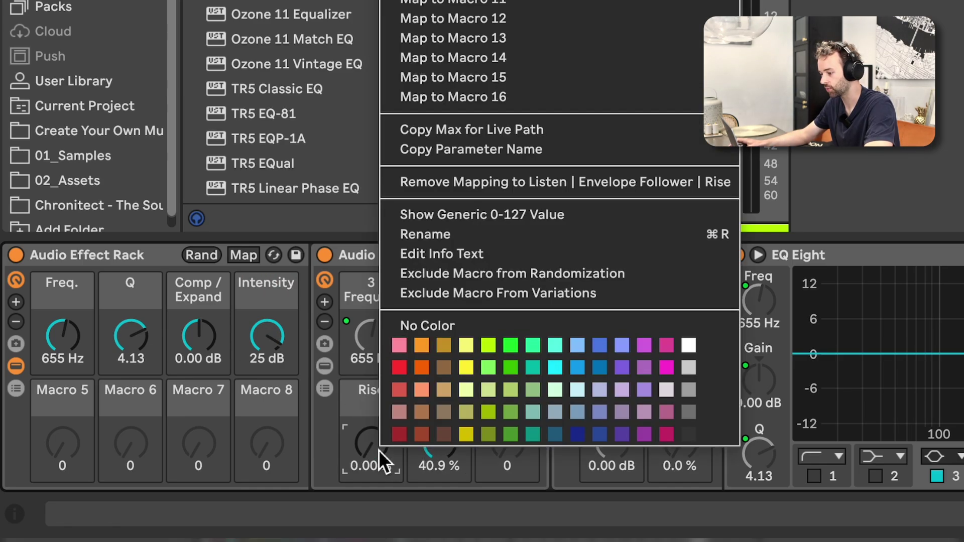
{"action": "left_click", "coordinate": [494, 1]}
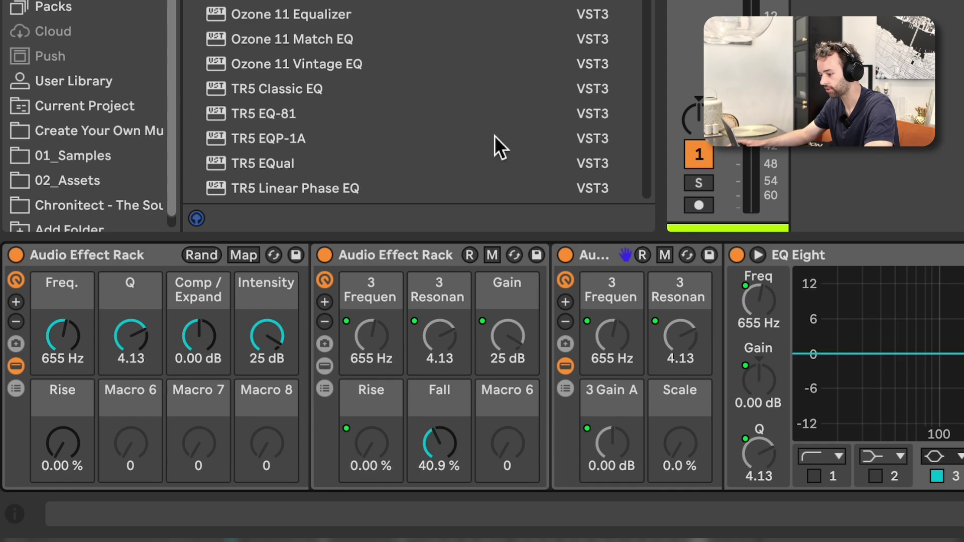
{"action": "right_click", "coordinate": [440, 417]}
{"action": "left_click", "coordinate": [569, 1]}
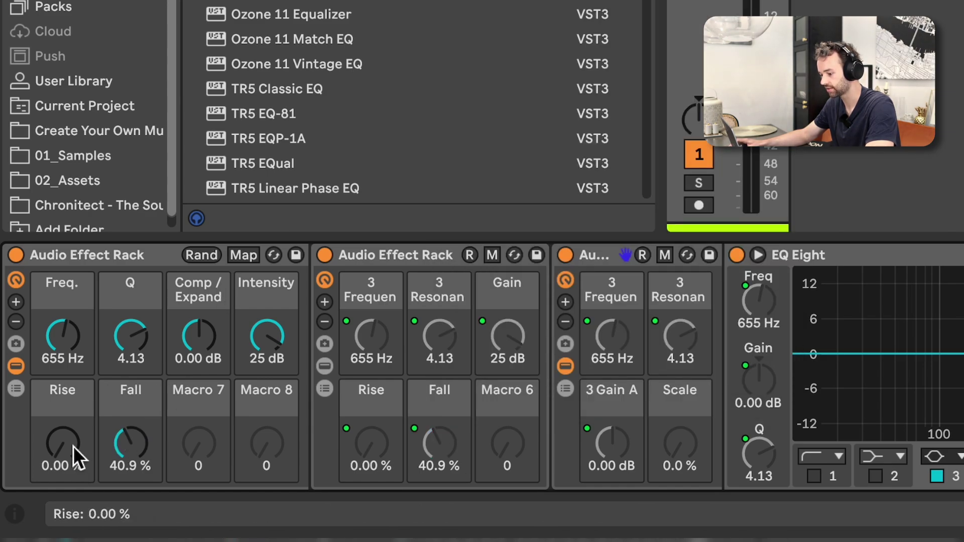
Step: Rename the enclosing rack's Rise macro as Attack and its Fall macro as Release
{"action": "key", "text": "super+r"}
{"action": "type", "text": "Attack"}
{"action": "key", "text": "Tab"}
{"action": "type", "text": "Release"}
{"action": "key", "text": "Return"}
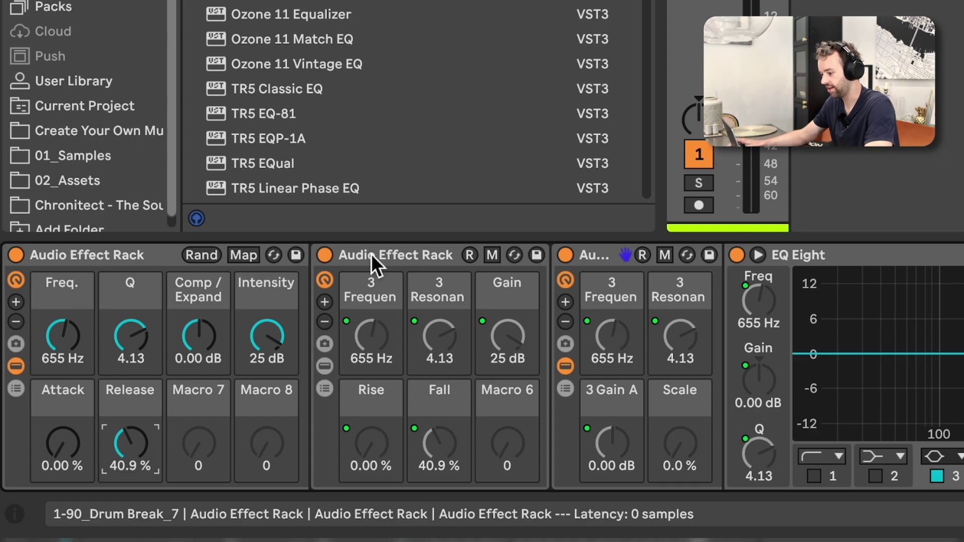
Step: Fold both inner racks and reduce the enclosing rack to six macros
{"action": "double_click", "coordinate": [375, 249]}
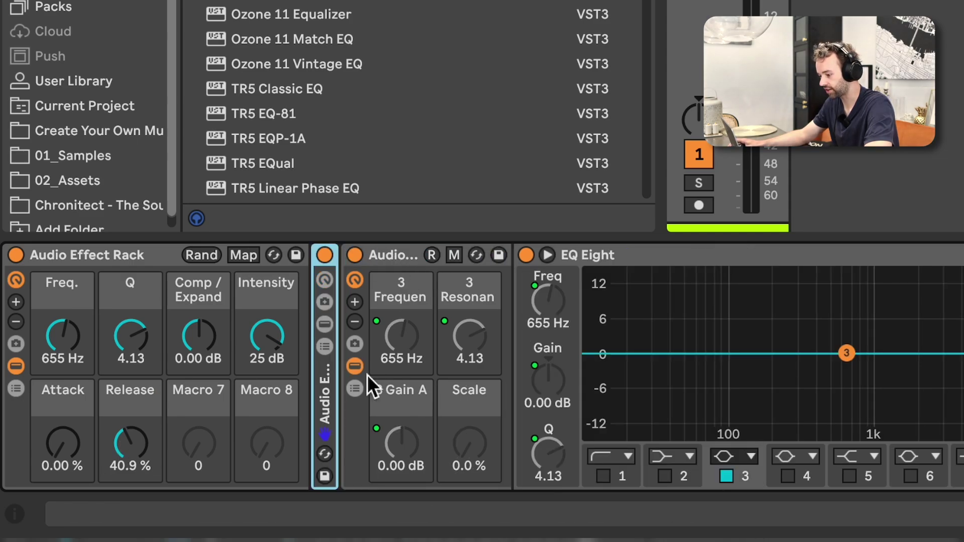
{"action": "left_click", "coordinate": [353, 365]}
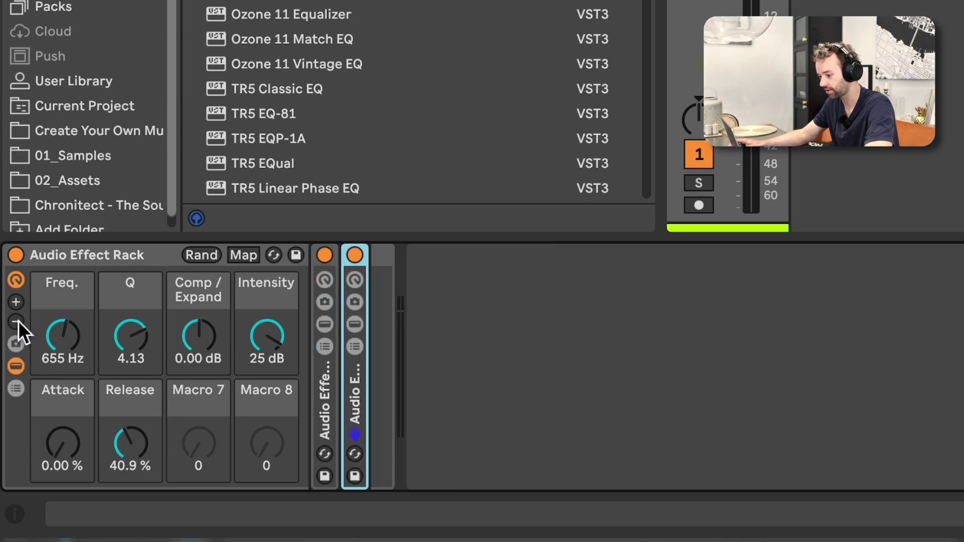
{"action": "left_click", "coordinate": [17, 323]}
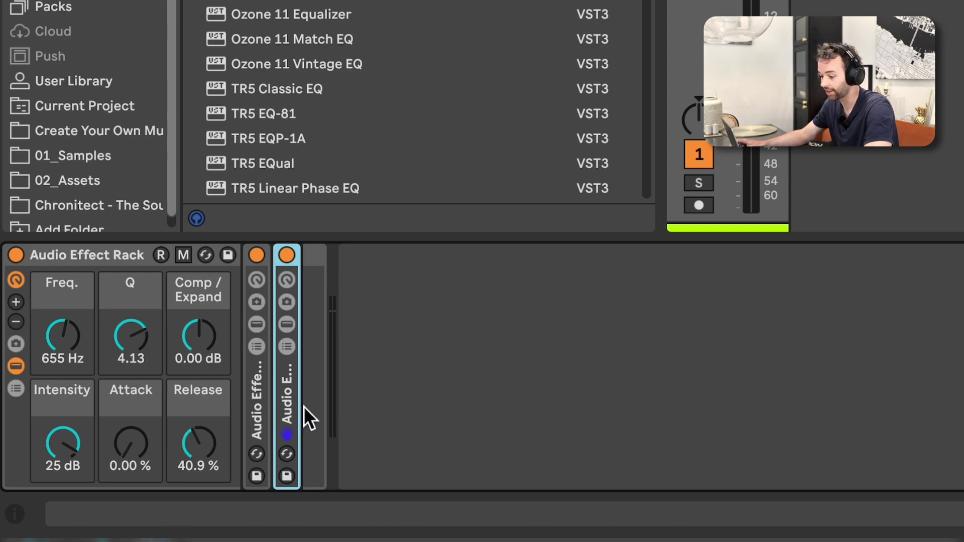
Step: Unfold the EQ Eight rack and hide its macro controls so only the EQ Eight device is shown
{"action": "double_click", "coordinate": [288, 382]}
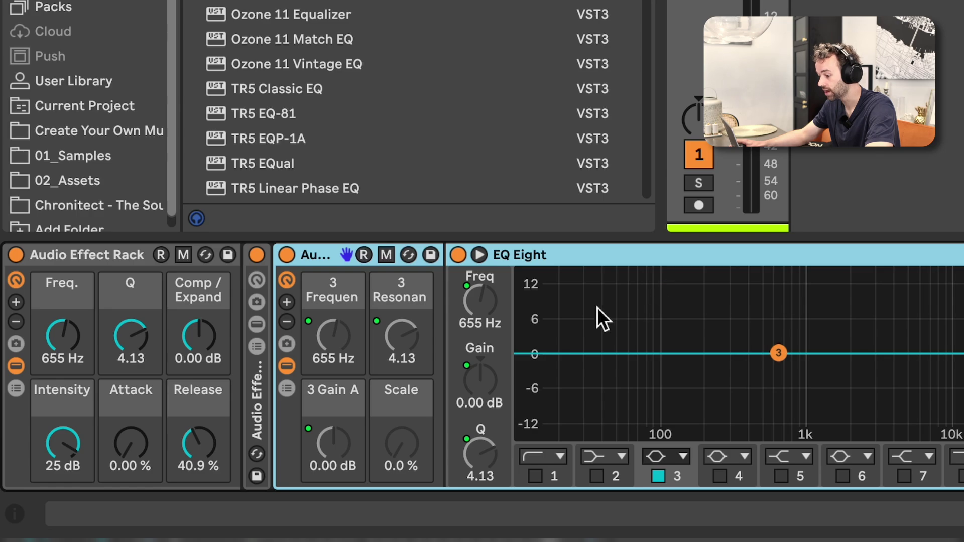
{"action": "left_click", "coordinate": [290, 284]}
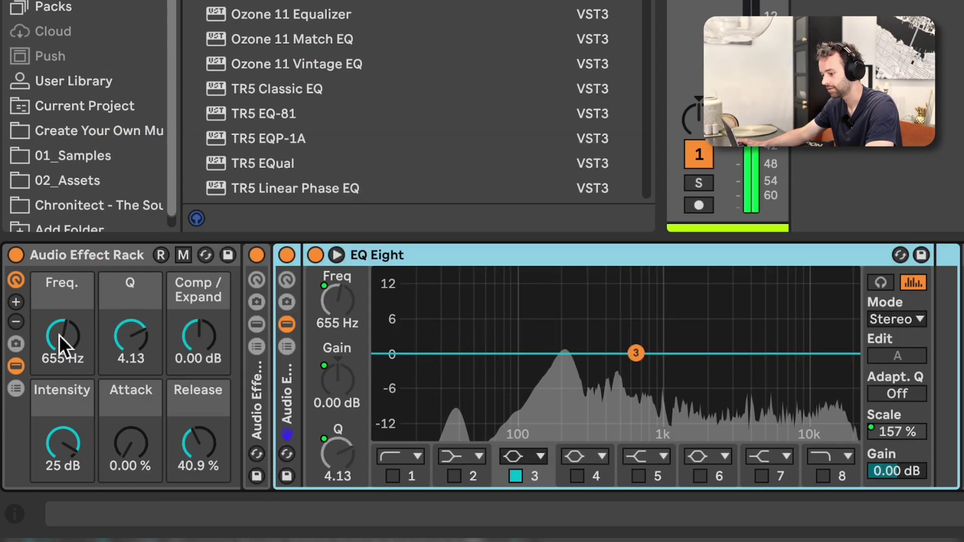
Step: With the drum break playing, set Freq. to about 217 Hz, Intensity to 5.9 dB and Comp / Expand to about -9.45 dB
{"action": "left_click_drag", "start_coordinate": [60, 347], "coordinate": [60, 372]}
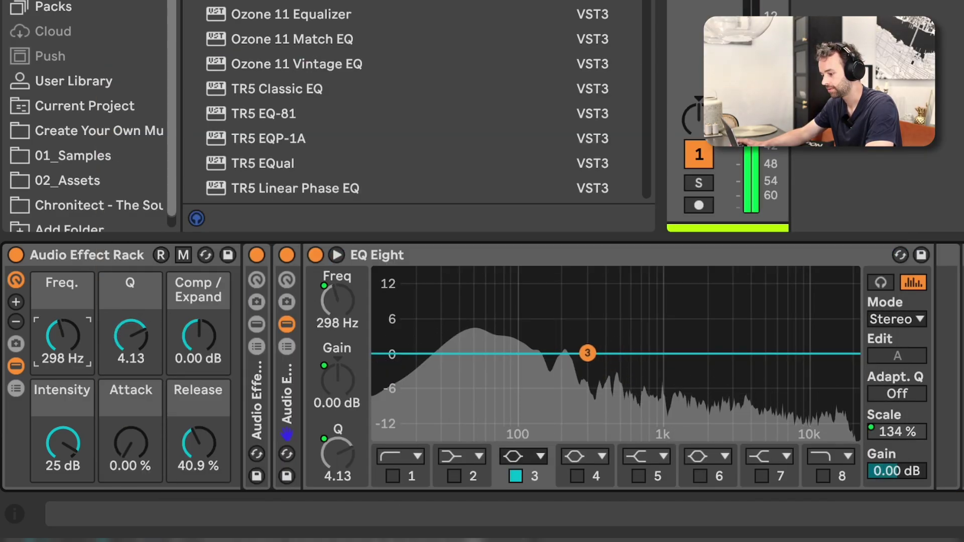
{"action": "left_click_drag", "start_coordinate": [198, 335], "coordinate": [198, 360]}
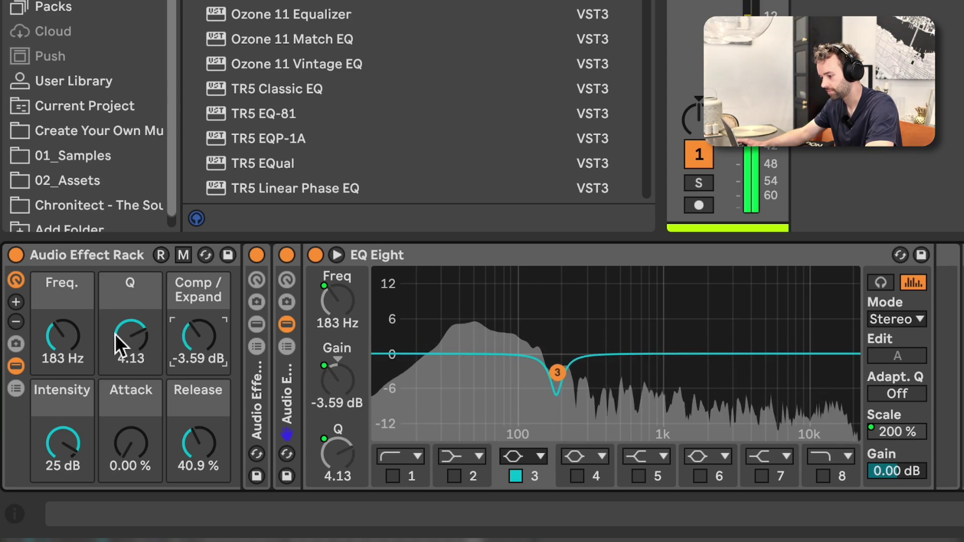
{"action": "left_click_drag", "start_coordinate": [70, 338], "coordinate": [70, 333]}
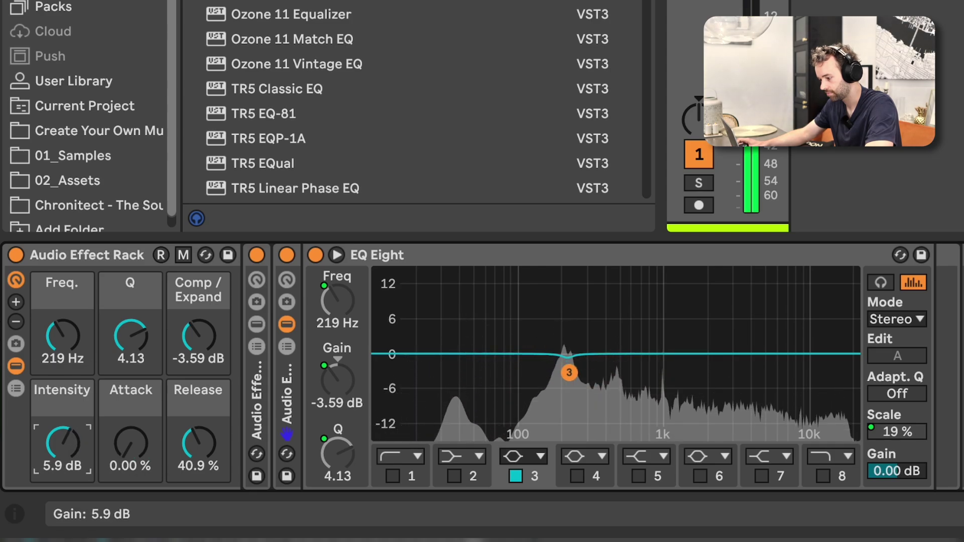
{"action": "mouse_move", "coordinate": [70, 350]}
{"action": "left_mouse_down"}
{"action": "mouse_move", "coordinate": [71, 341]}
{"action": "mouse_move", "coordinate": [71, 356]}
{"action": "left_mouse_up"}
{"action": "left_click_drag", "start_coordinate": [205, 349], "coordinate": [206, 361]}
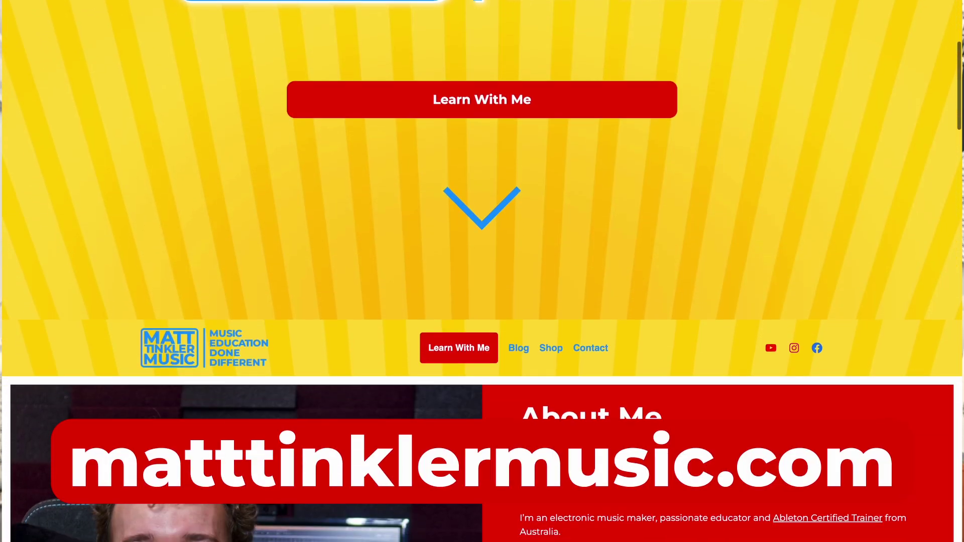
{"action": "scroll", "coordinate": [482, 271], "scroll_direction": "down", "scroll_amount": 6}
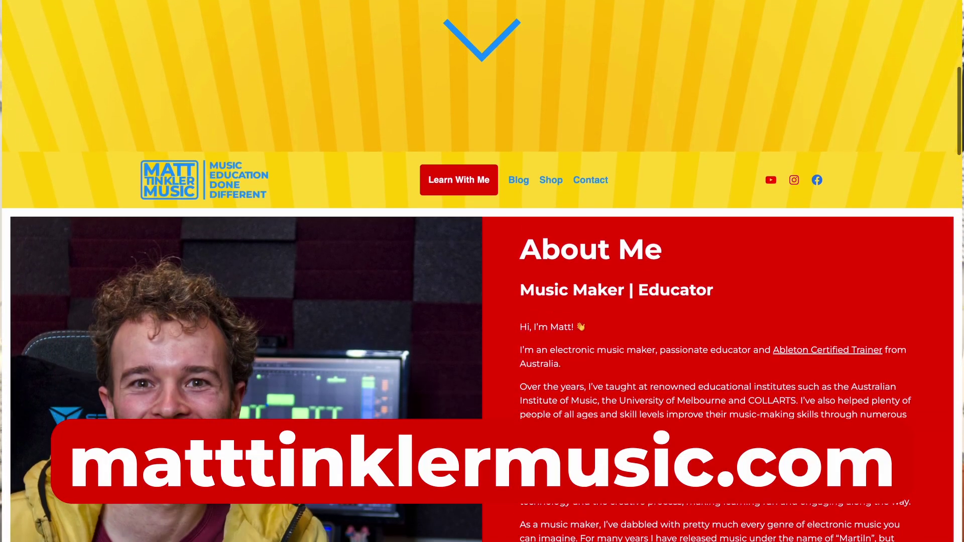
{"action": "scroll", "coordinate": [482, 271], "scroll_direction": "down", "scroll_amount": 7}
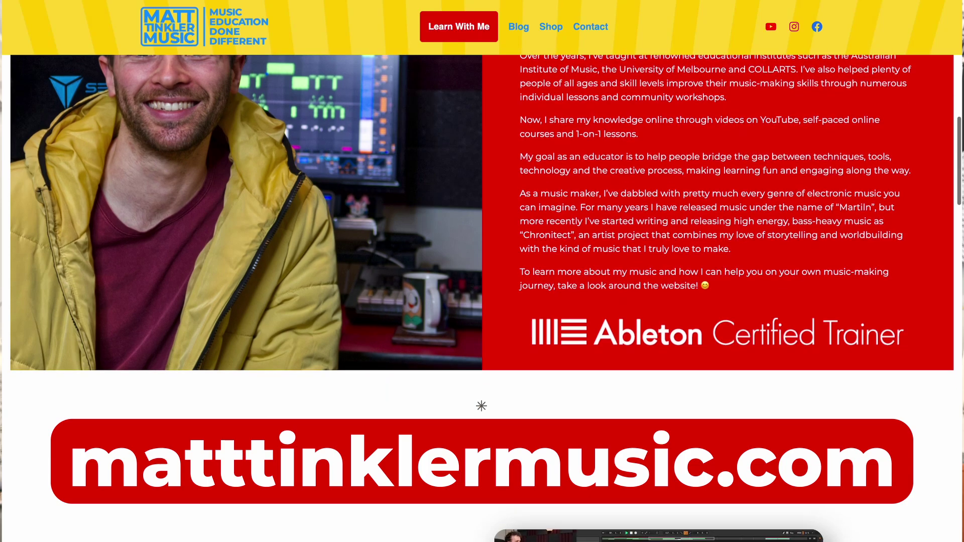
{"action": "scroll", "coordinate": [482, 271], "scroll_direction": "down", "scroll_amount": 7}
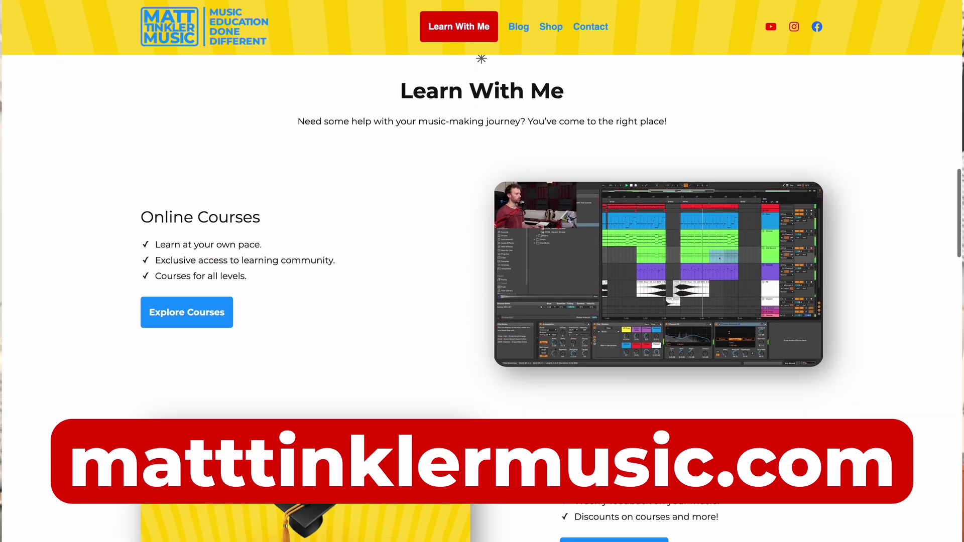
{"action": "scroll", "coordinate": [482, 272], "scroll_direction": "down", "scroll_amount": 5}
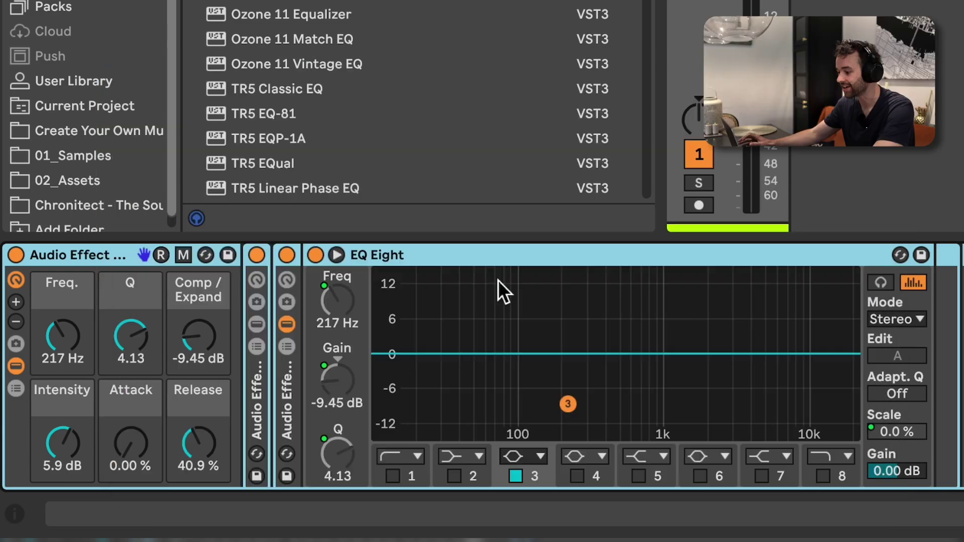
Step: Turn off the enclosing Audio Effect Rack and duplicate it on the same track
{"action": "left_click", "coordinate": [649, 257]}
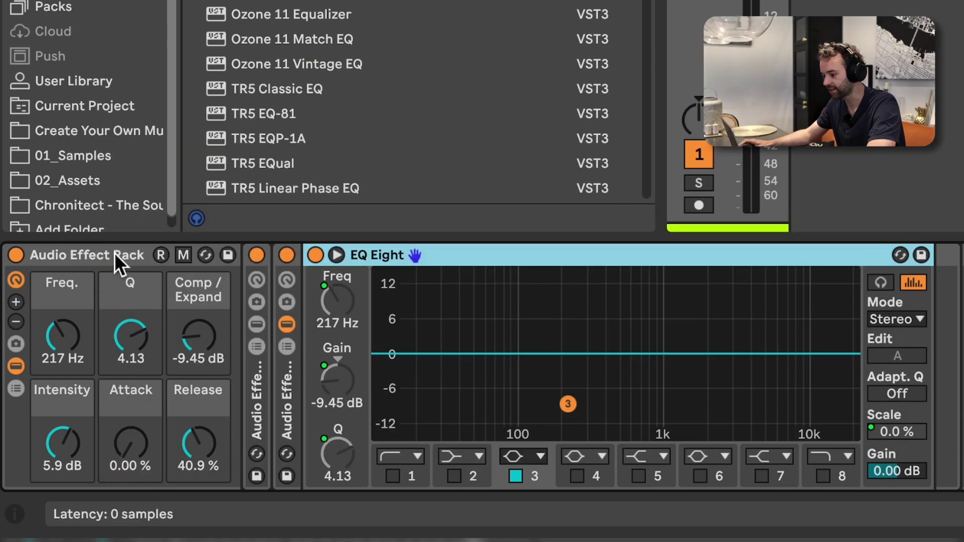
{"action": "left_click", "coordinate": [111, 256]}
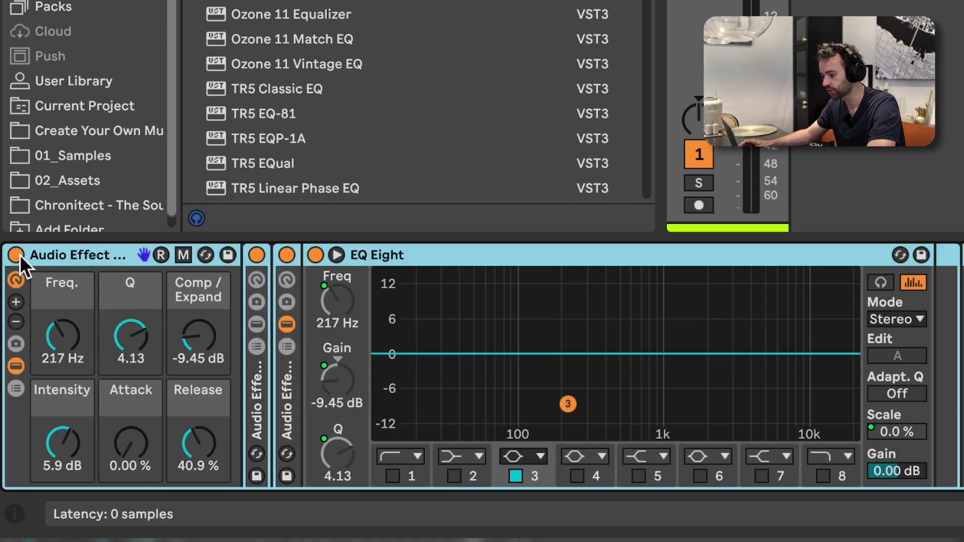
{"action": "left_click", "coordinate": [16, 255]}
{"action": "key", "text": "ctrl+d"}
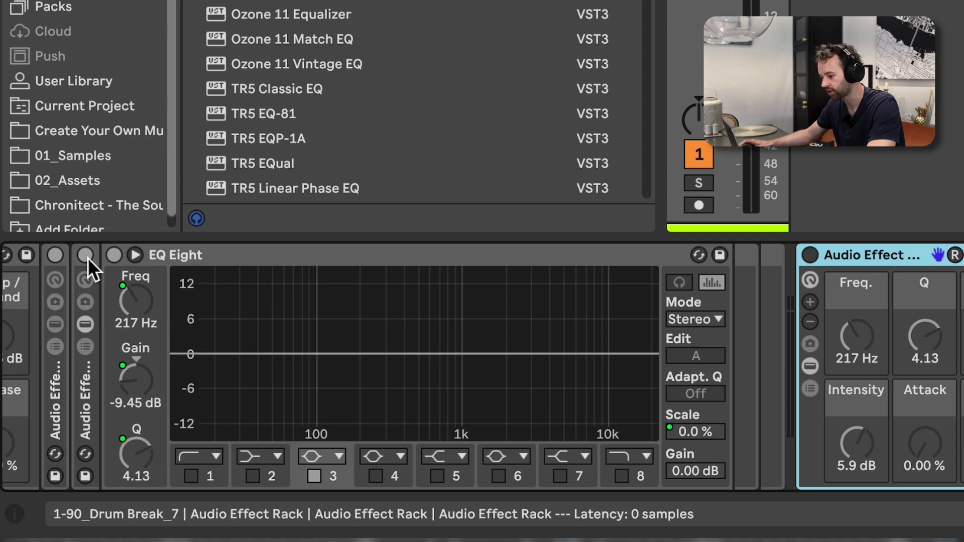
Step: Fold the original Audio Effect Rack, leaving it off, and turn on the duplicate rack
{"action": "key", "text": "ctrl+z"}
{"action": "left_click", "coordinate": [90, 257]}
{"action": "key", "text": "ctrl+g"}
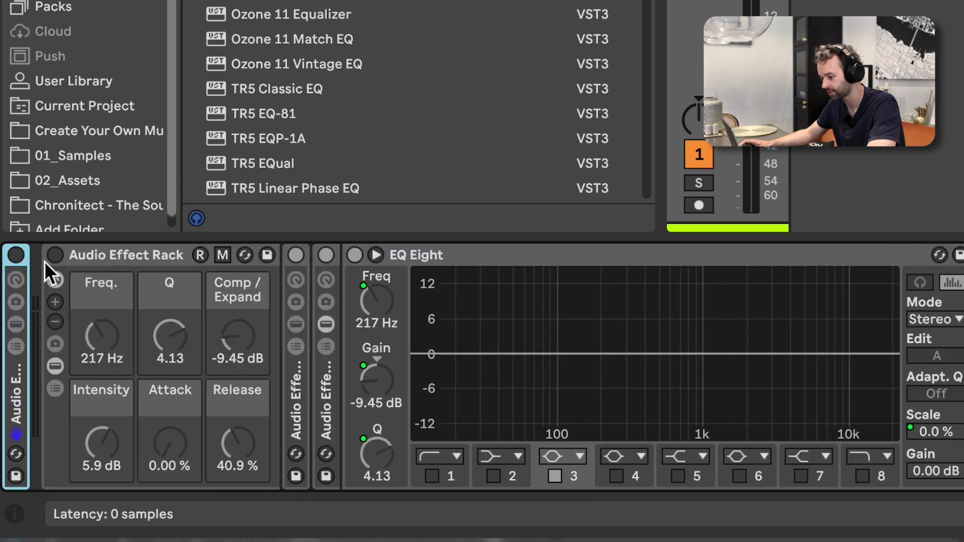
{"action": "left_click", "coordinate": [149, 255]}
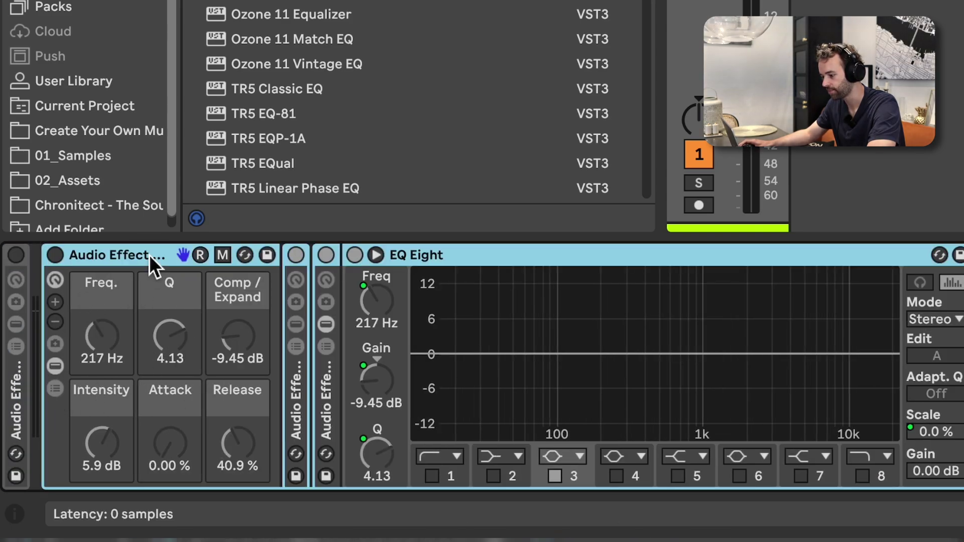
{"action": "left_click", "coordinate": [55, 255]}
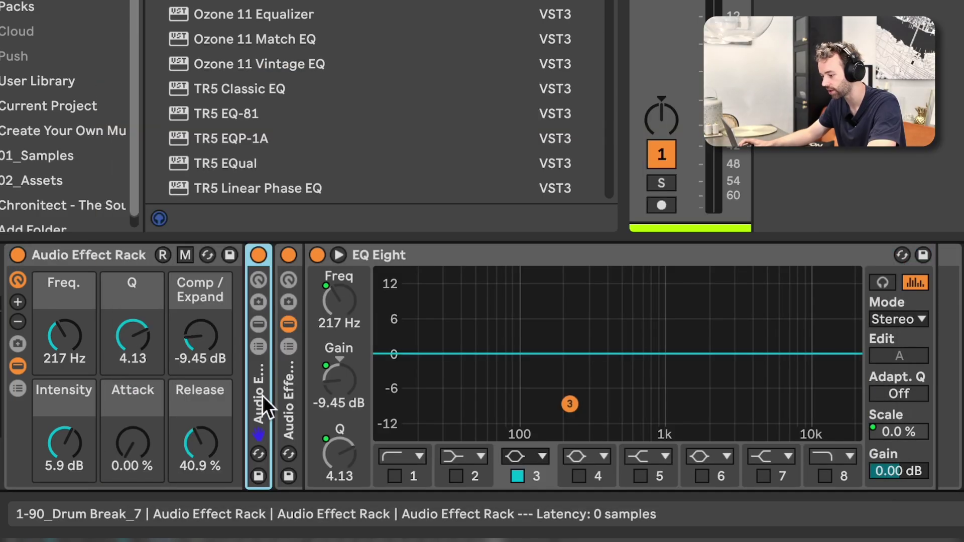
Step: Unfold the duplicate's first inner rack and show the EQ Eight and Utility chains nested in its Listen chain
{"action": "double_click", "coordinate": [262, 395]}
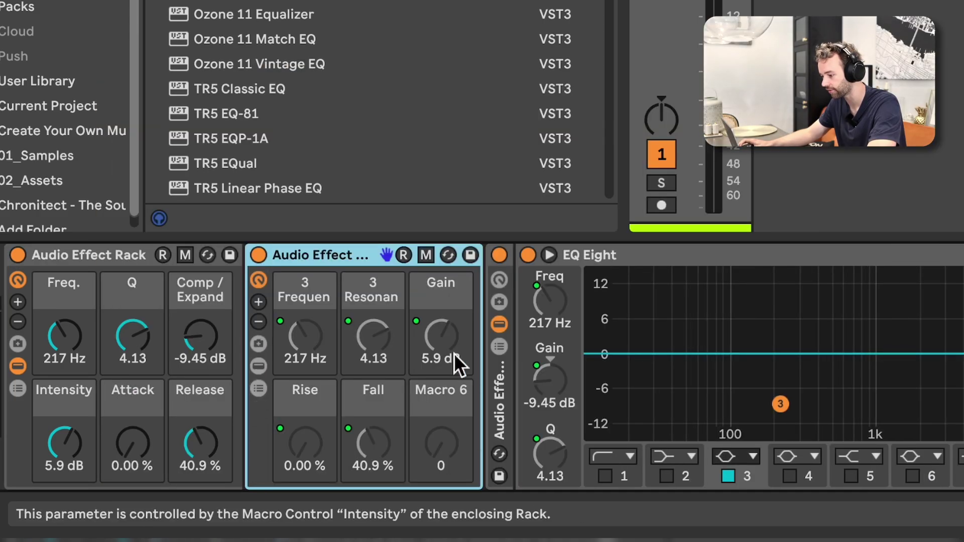
{"action": "left_click", "coordinate": [260, 389]}
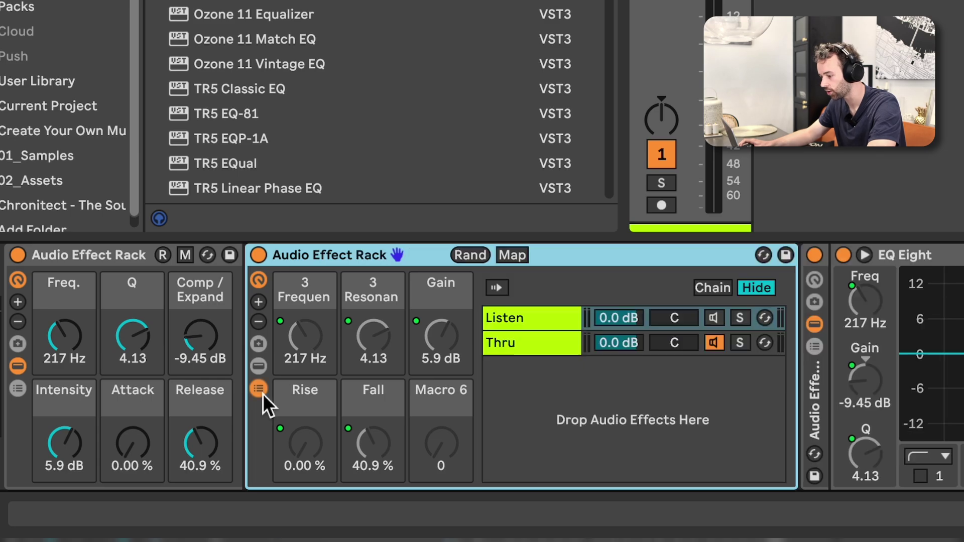
{"action": "left_click", "coordinate": [559, 320]}
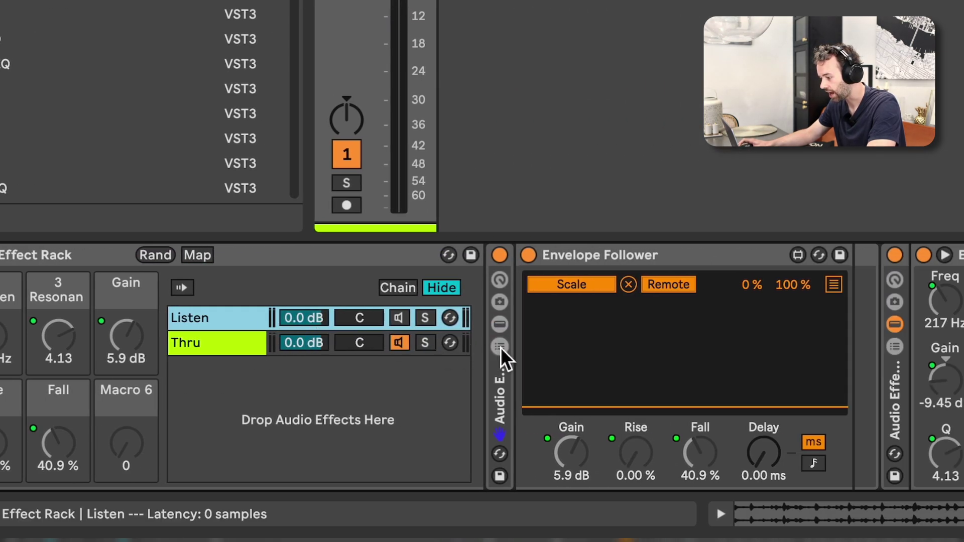
{"action": "left_click", "coordinate": [500, 324]}
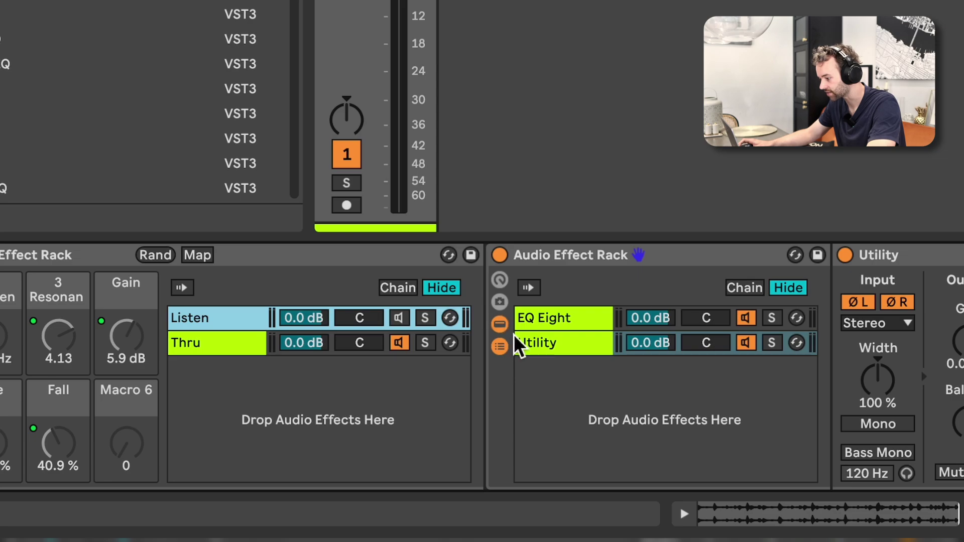
{"action": "left_click", "coordinate": [512, 342]}
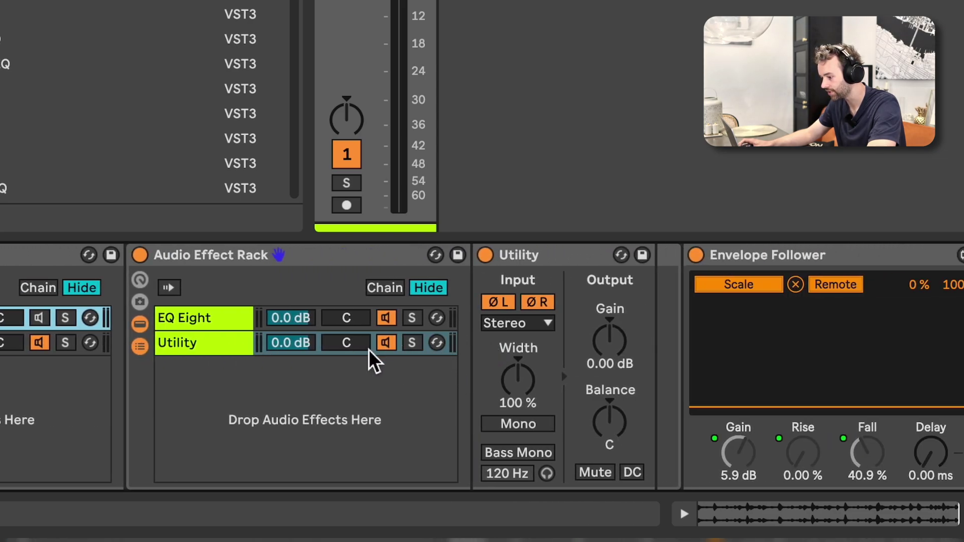
Step: In the nested EQ Eight chain, set band 3 to a high-cut filter and unmap its Q from 3 Resonance A
{"action": "left_click", "coordinate": [189, 322]}
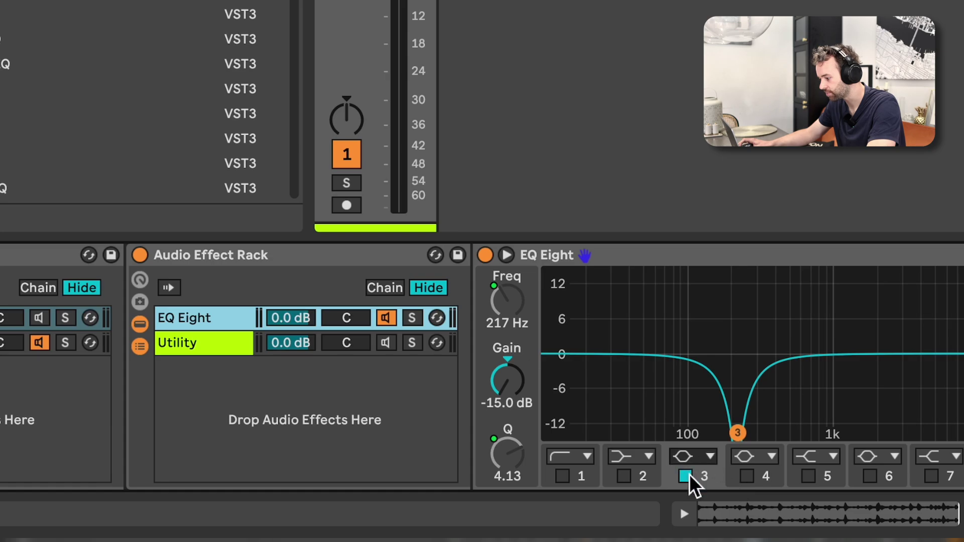
{"action": "left_click", "coordinate": [700, 459]}
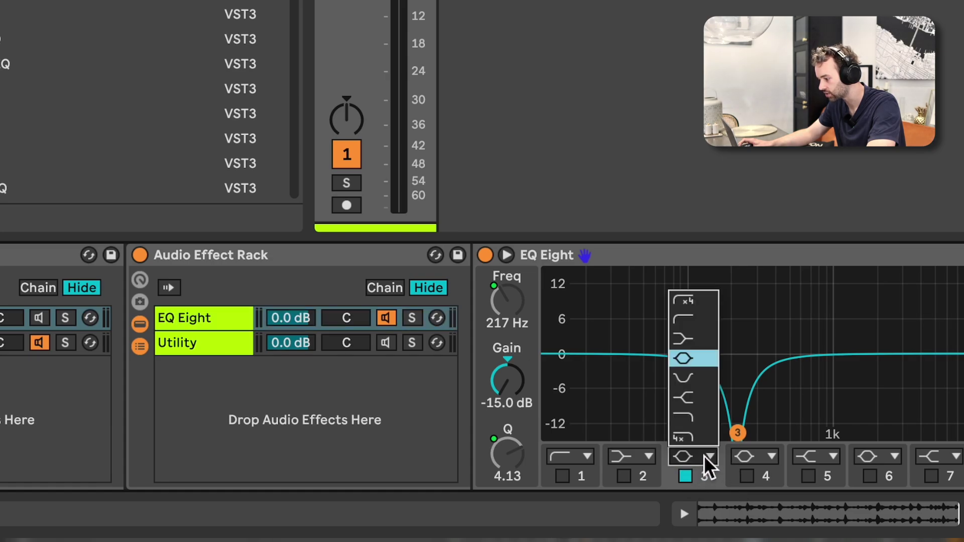
{"action": "left_click", "coordinate": [706, 416]}
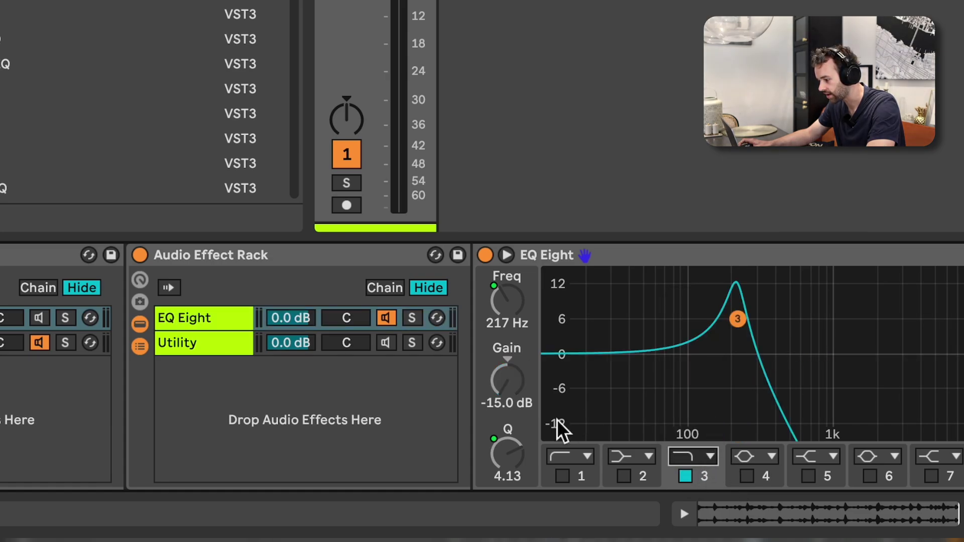
{"action": "right_click", "coordinate": [515, 456]}
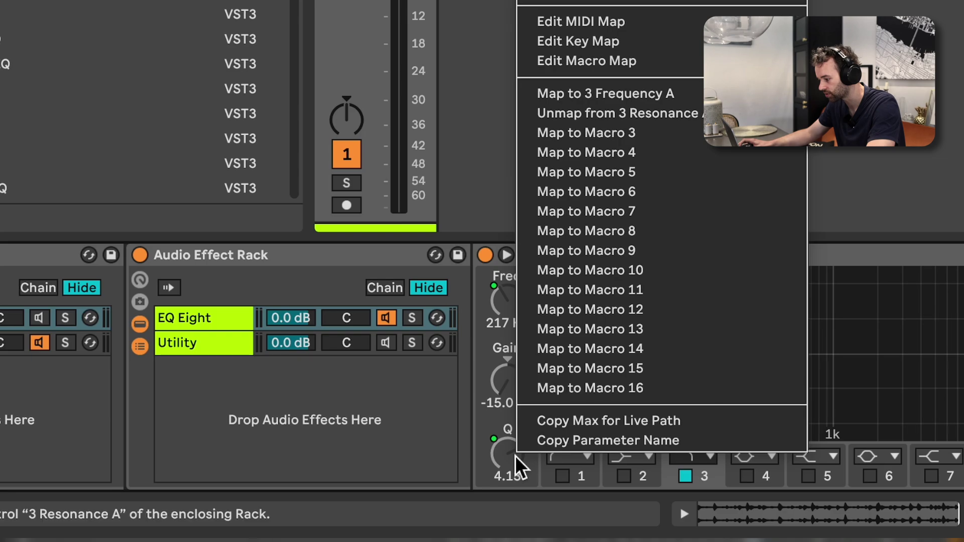
{"action": "left_click", "coordinate": [631, 113]}
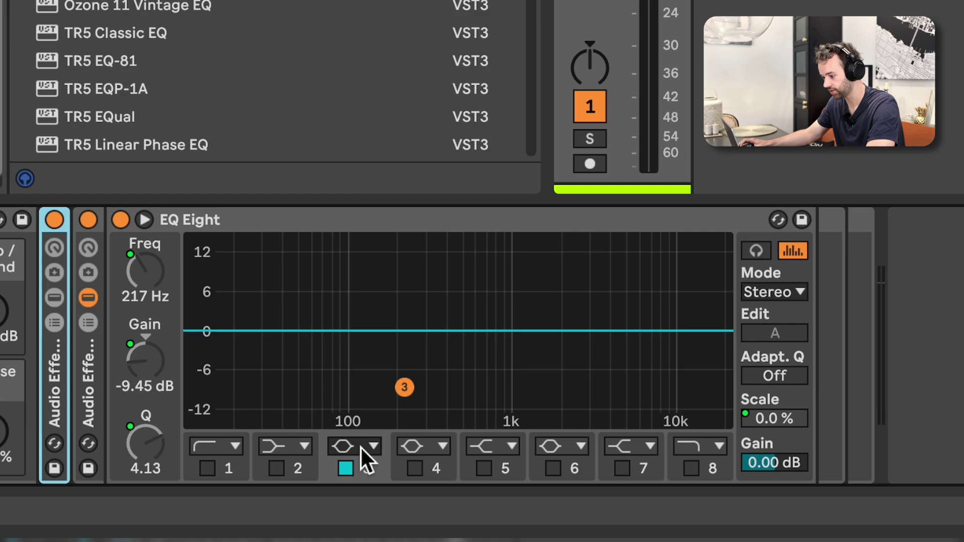
Step: Set the main EQ Eight's band 3 to low shelf and, during playback, Freq. to 94.1 Hz, Q to 79 and Comp / Expand to 6.26 dB
{"action": "left_click", "coordinate": [359, 447]}
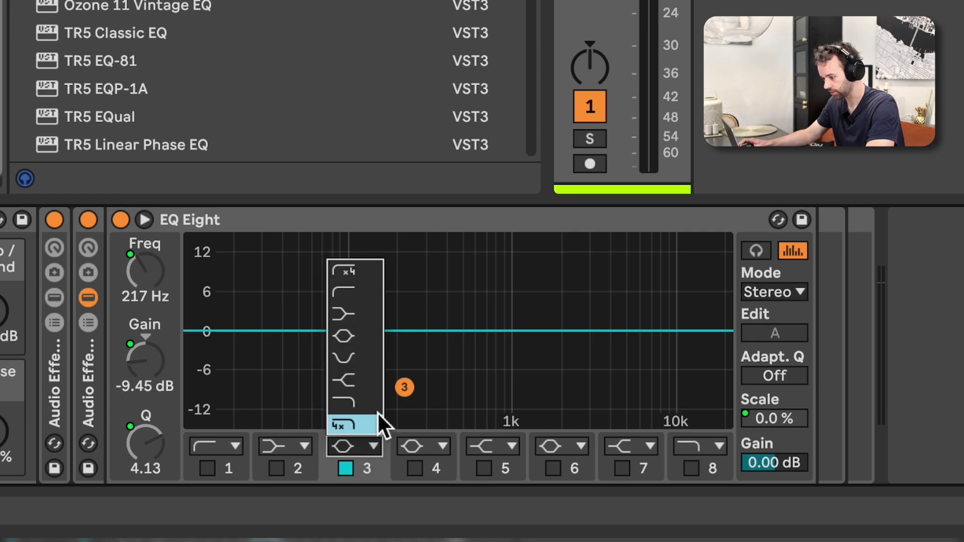
{"action": "left_click", "coordinate": [366, 317]}
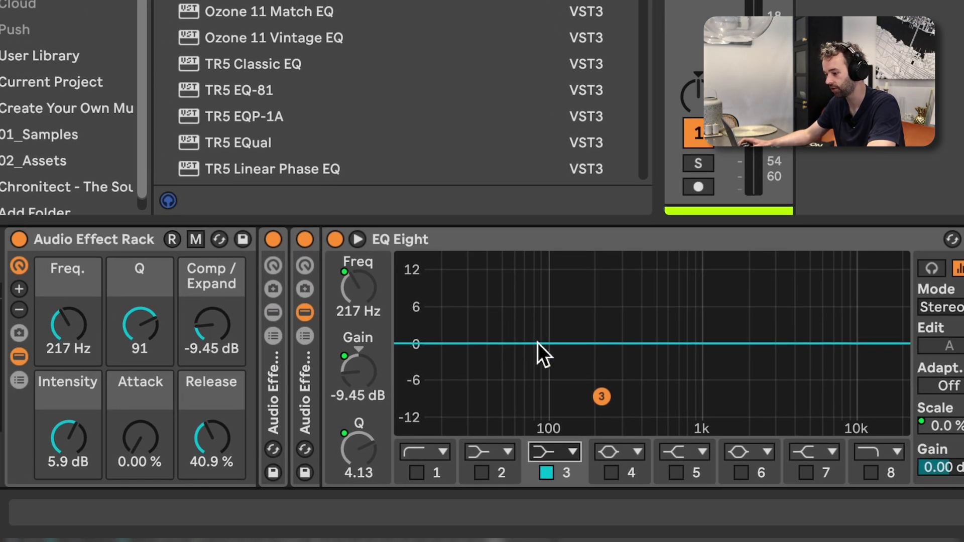
{"action": "mouse_move", "coordinate": [76, 326]}
{"action": "left_mouse_down"}
{"action": "mouse_move", "coordinate": [76, 351]}
{"action": "mouse_move", "coordinate": [76, 343]}
{"action": "left_mouse_up"}
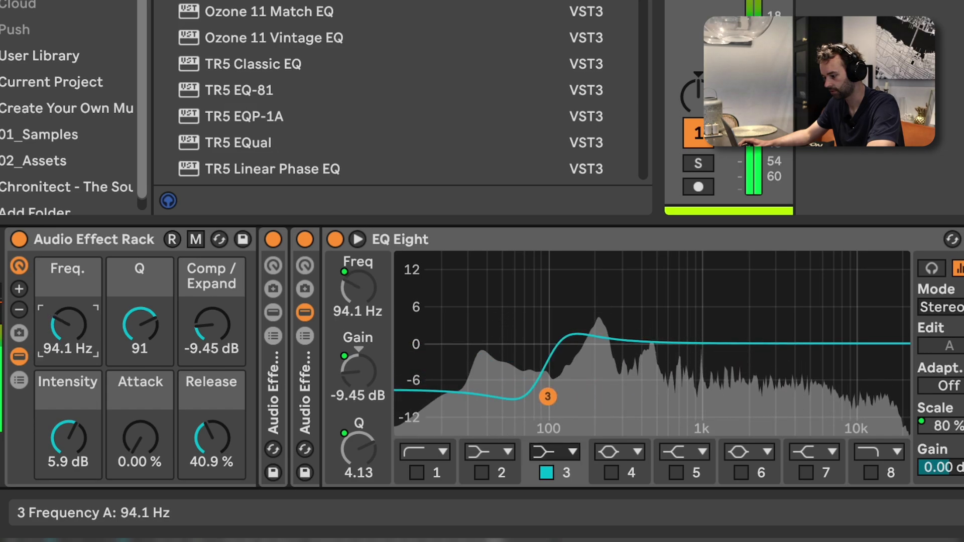
{"action": "left_click_drag", "start_coordinate": [140, 332], "coordinate": [140, 346]}
{"action": "mouse_move", "coordinate": [211, 329]}
{"action": "left_mouse_down"}
{"action": "mouse_move", "coordinate": [211, 299]}
{"action": "mouse_move", "coordinate": [212, 327]}
{"action": "left_mouse_up"}
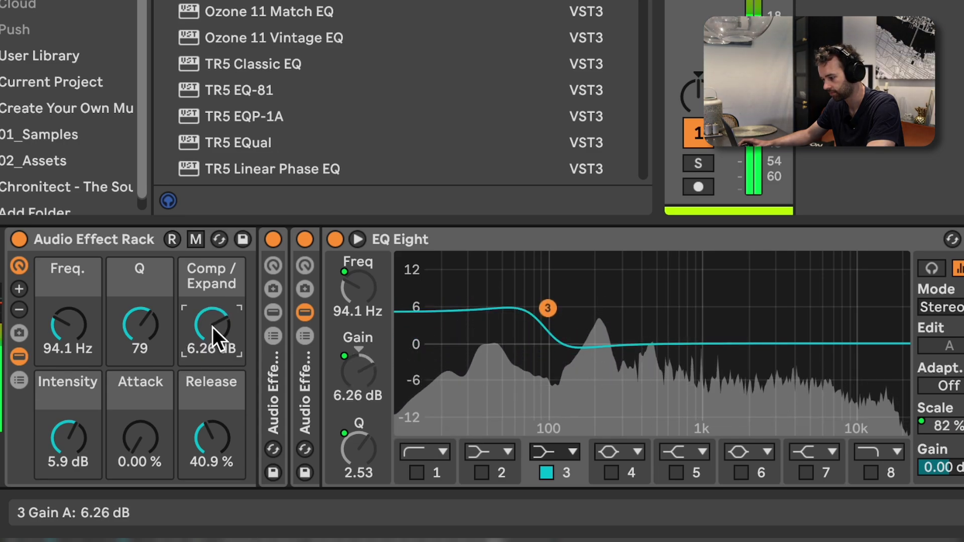
{"action": "key", "text": "space"}
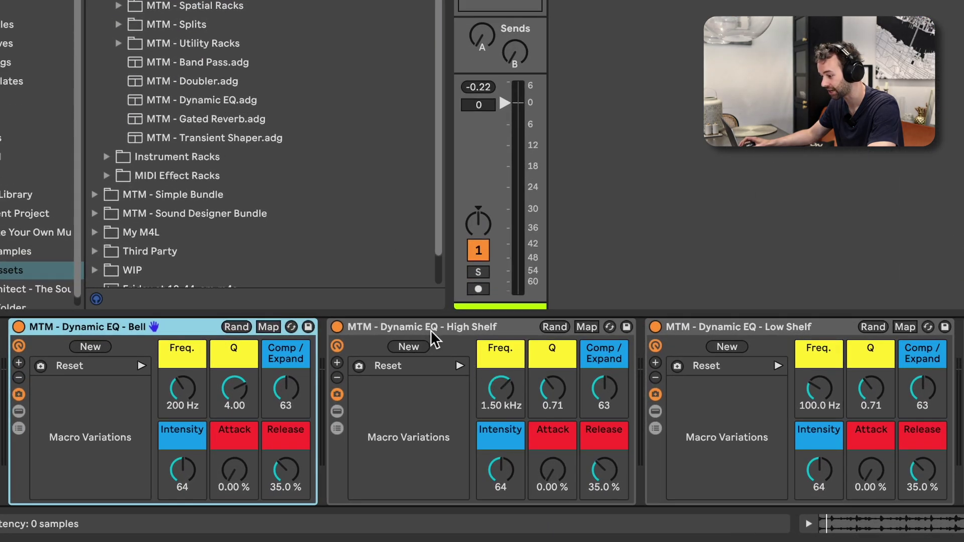
Step: Look over the finished High Shelf and Low Shelf Dynamic EQ racks, and check the devices inside the Bell and High Shelf racks
{"action": "left_click", "coordinate": [374, 421]}
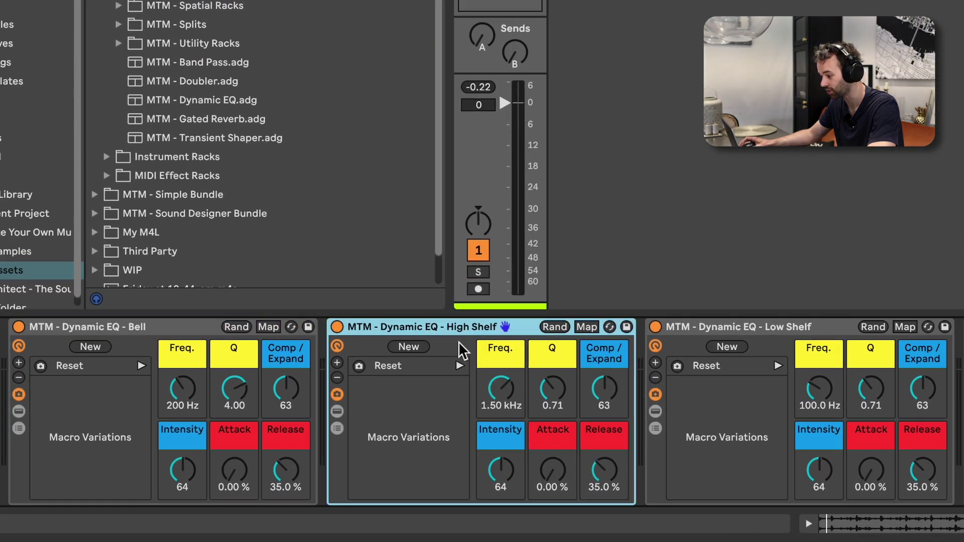
{"action": "left_click", "coordinate": [789, 339]}
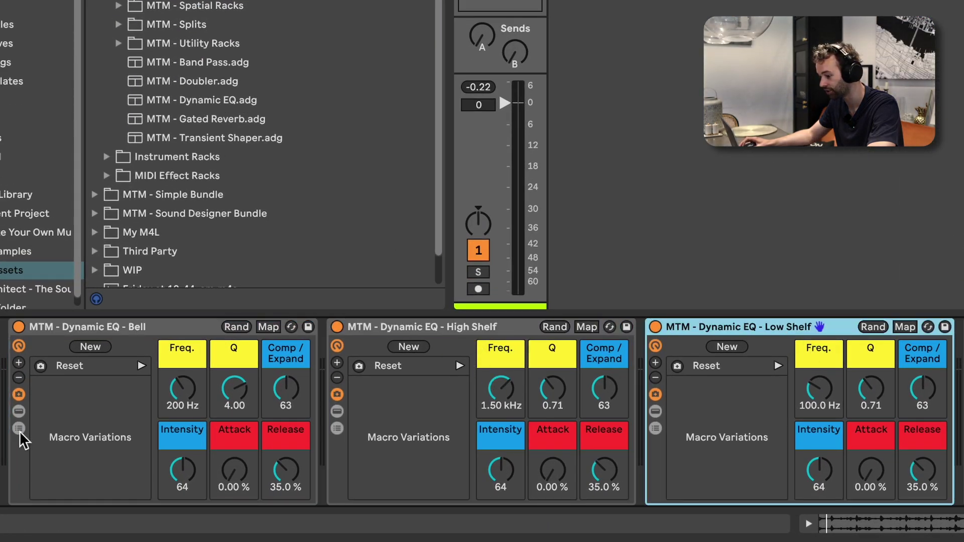
{"action": "left_click", "coordinate": [17, 410]}
{"action": "left_click", "coordinate": [18, 411]}
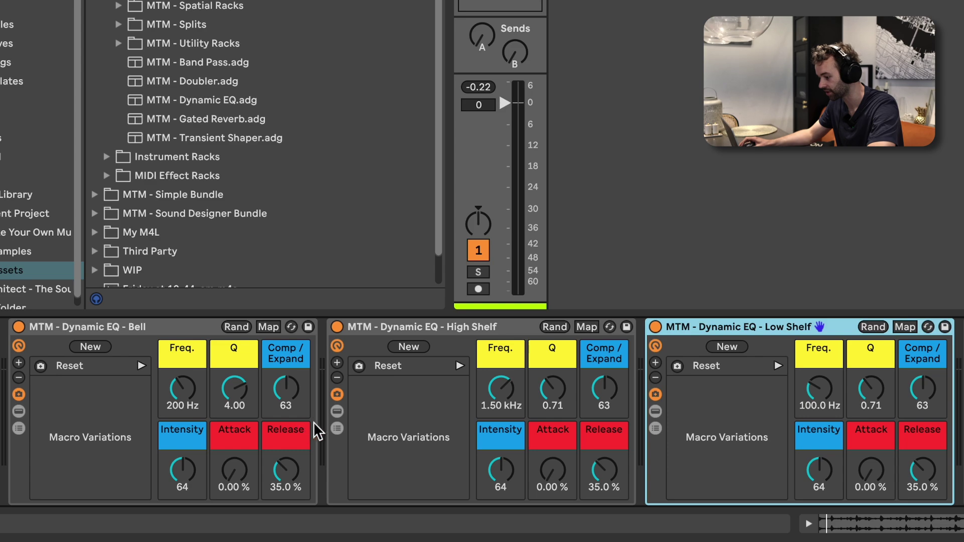
{"action": "left_click", "coordinate": [337, 412]}
{"action": "left_click", "coordinate": [337, 412]}
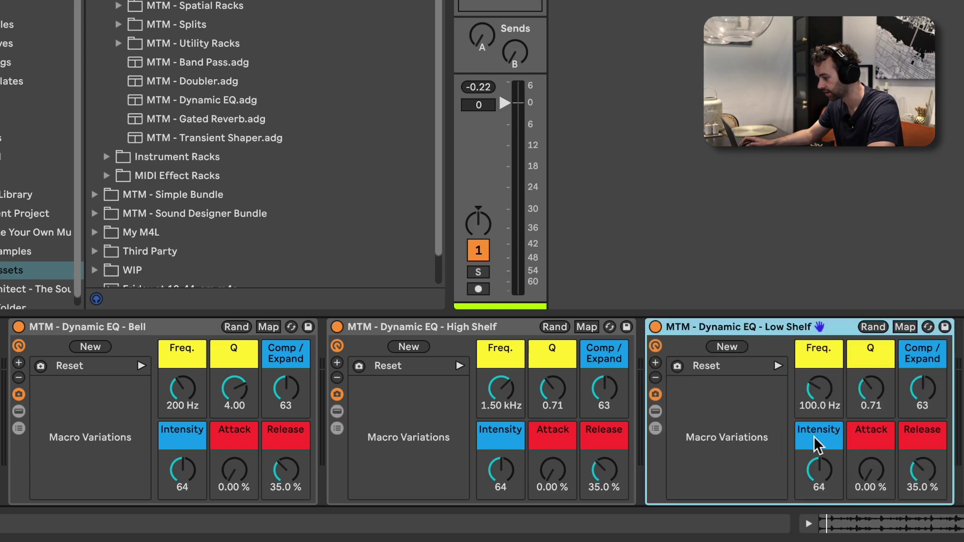